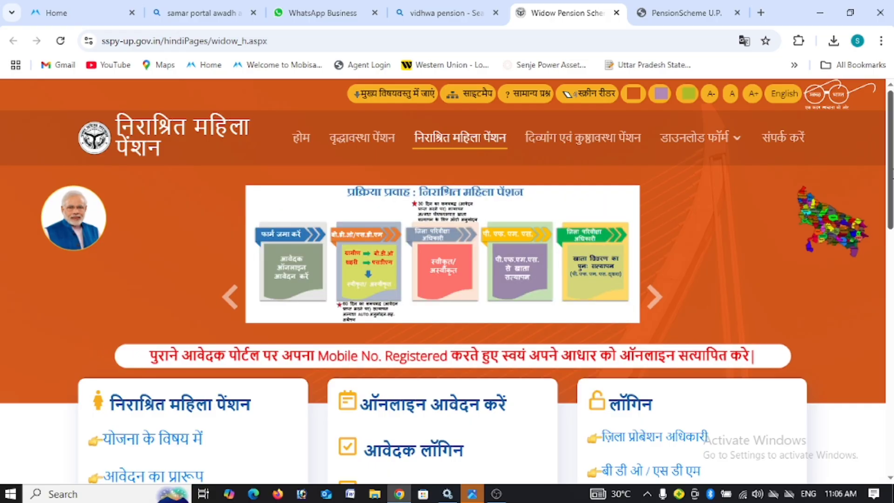
Step: Try to reach the portal by entering sspy-uo.gov.in in the address bar
{"action": "scroll", "coordinate": [447, 293], "scroll_direction": "down", "scroll_amount": 5}
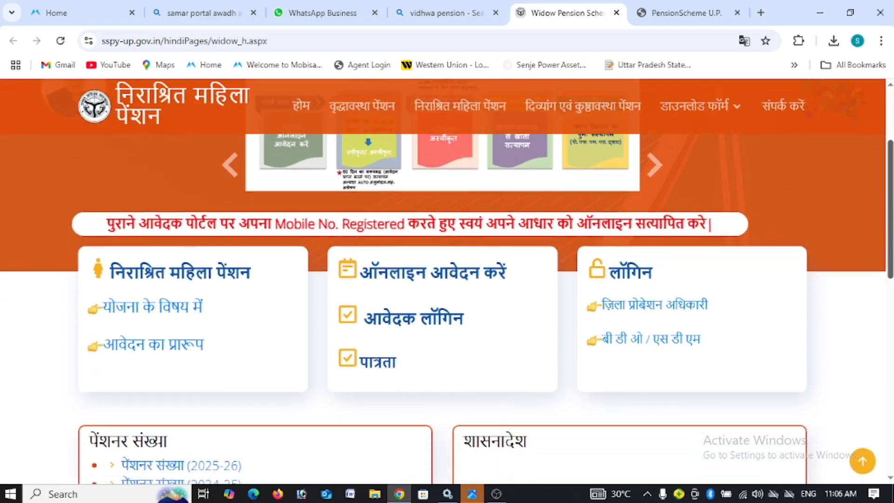
{"action": "scroll", "coordinate": [447, 280], "scroll_direction": "down", "scroll_amount": 2}
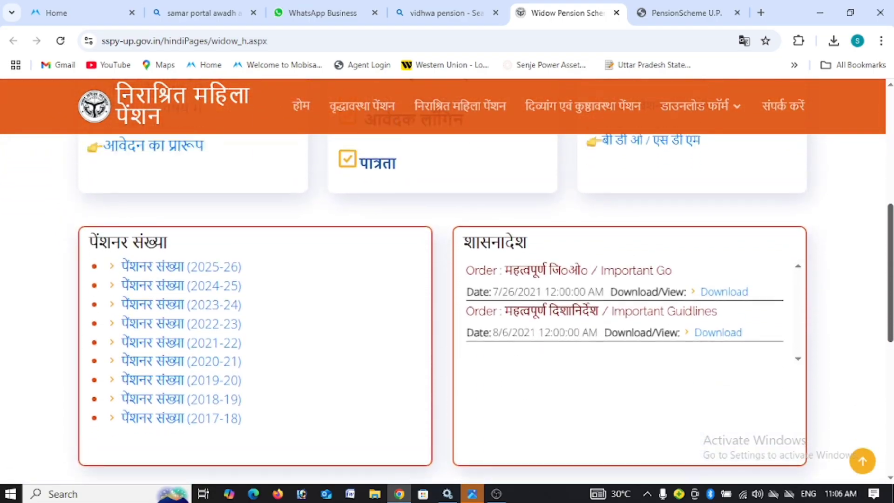
{"action": "scroll", "coordinate": [447, 280], "scroll_direction": "up", "scroll_amount": 3}
{"action": "scroll", "coordinate": [447, 279], "scroll_direction": "up", "scroll_amount": 4}
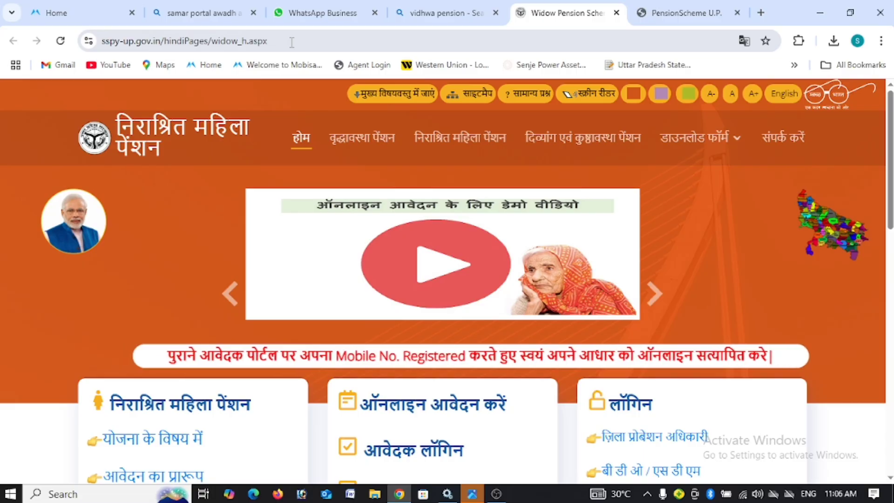
{"action": "left_click_drag", "start_coordinate": [292, 42], "coordinate": [100, 41]}
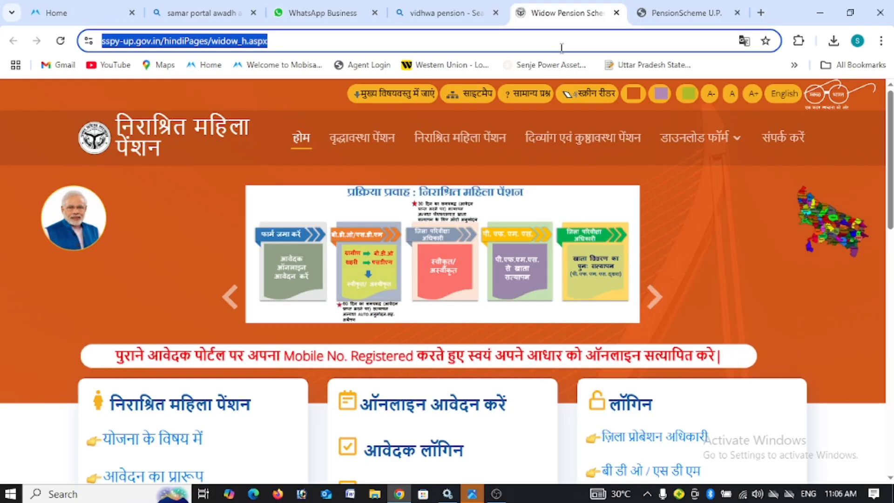
{"action": "type", "text": "ssp"}
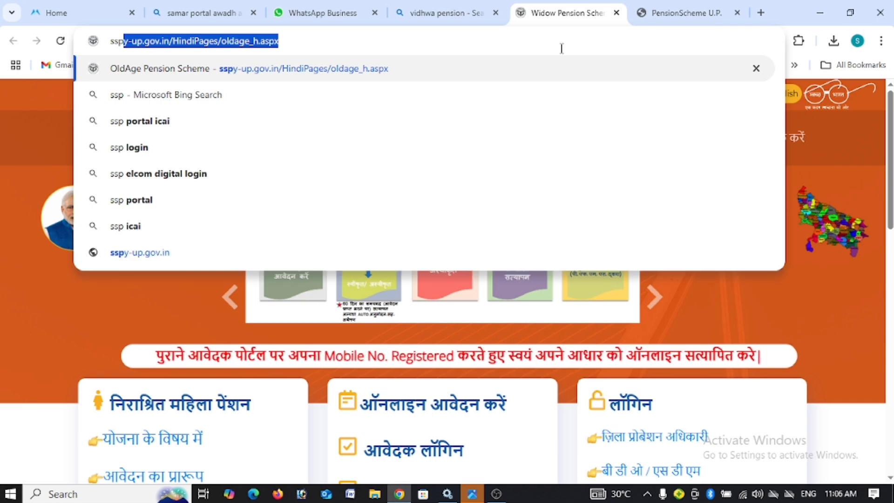
{"action": "type", "text": "y-u"}
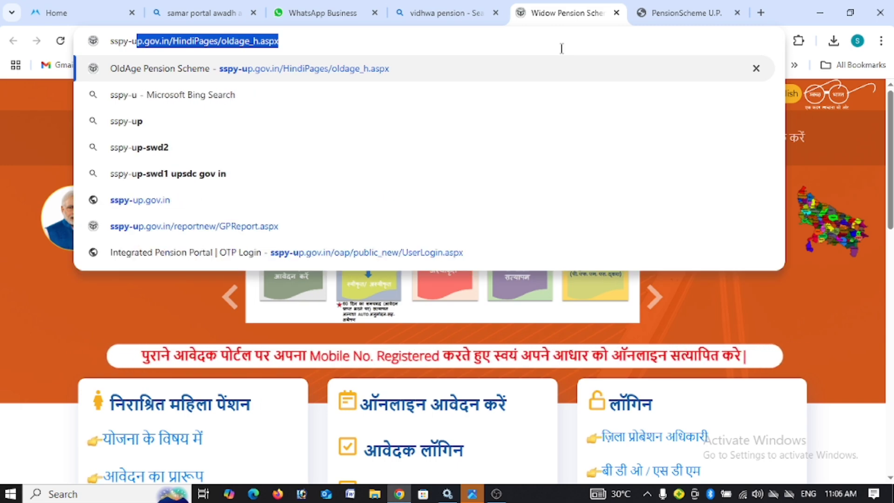
{"action": "type", "text": "o."}
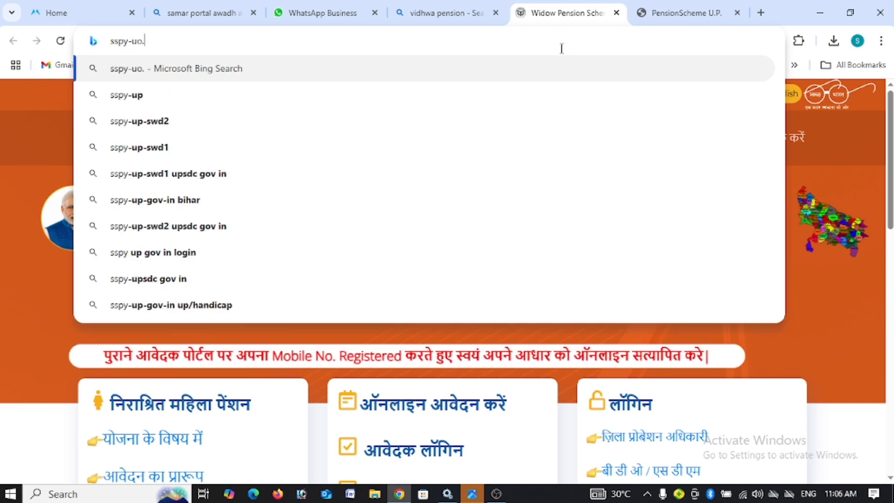
{"action": "type", "text": "gov.in"}
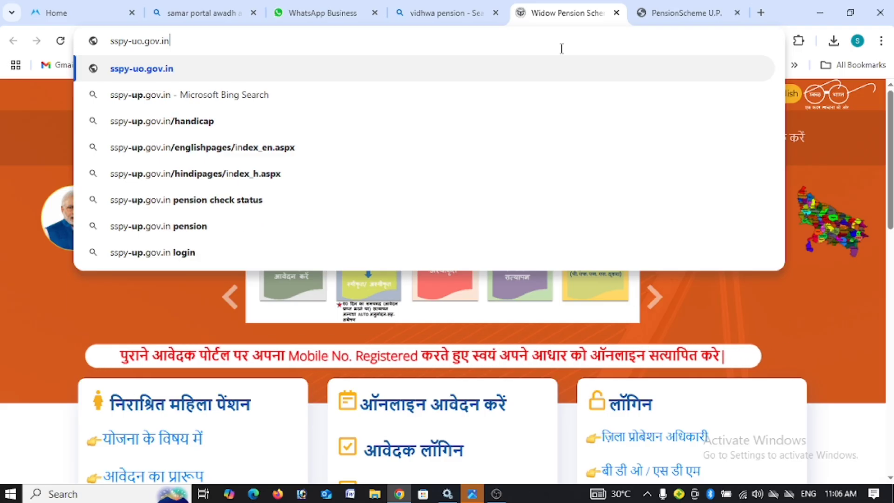
{"action": "key", "text": "Return"}
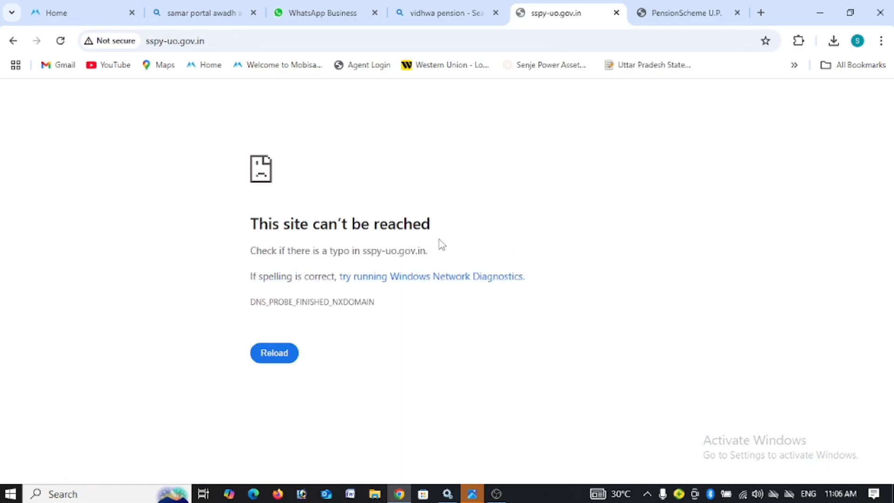
Step: Search Bing for 'vidhwa pension' and open the Widow Pension Scheme result in a new tab
{"action": "left_click", "coordinate": [235, 41]}
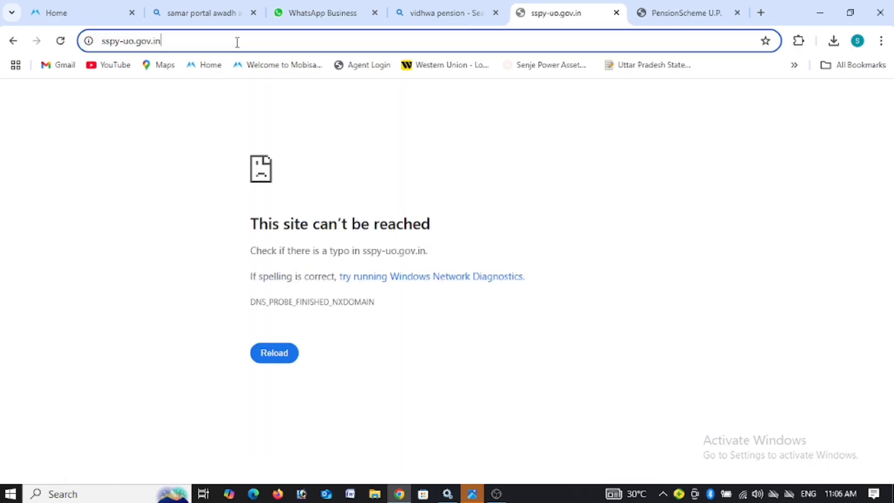
{"action": "type", "text": "vidhwa pension"}
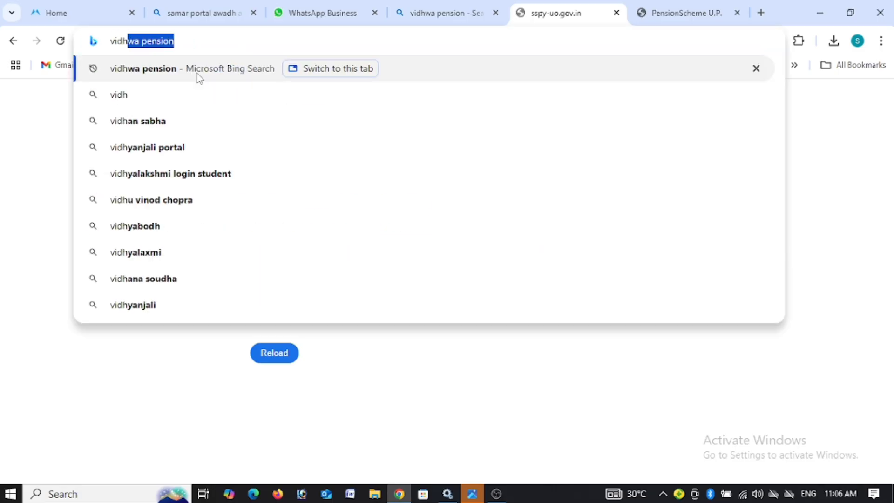
{"action": "left_click", "coordinate": [156, 71]}
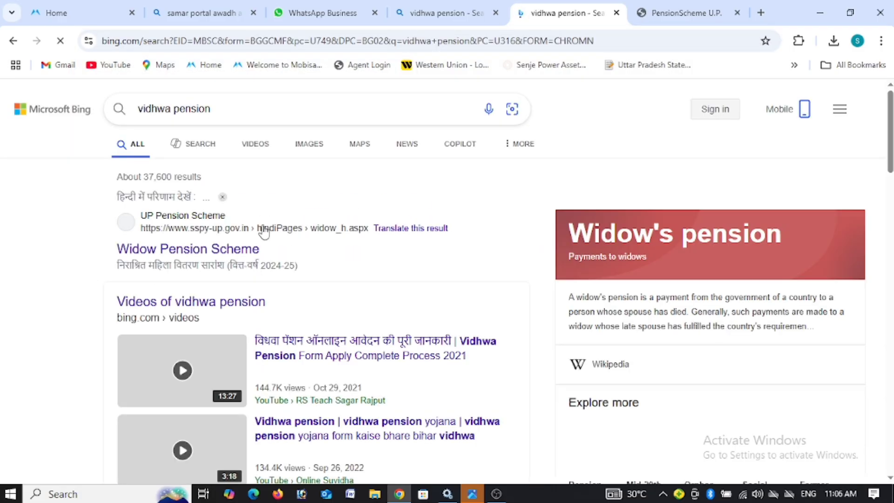
{"action": "left_click_drag", "start_coordinate": [90, 255], "coordinate": [339, 275]}
{"action": "left_click", "coordinate": [256, 250]}
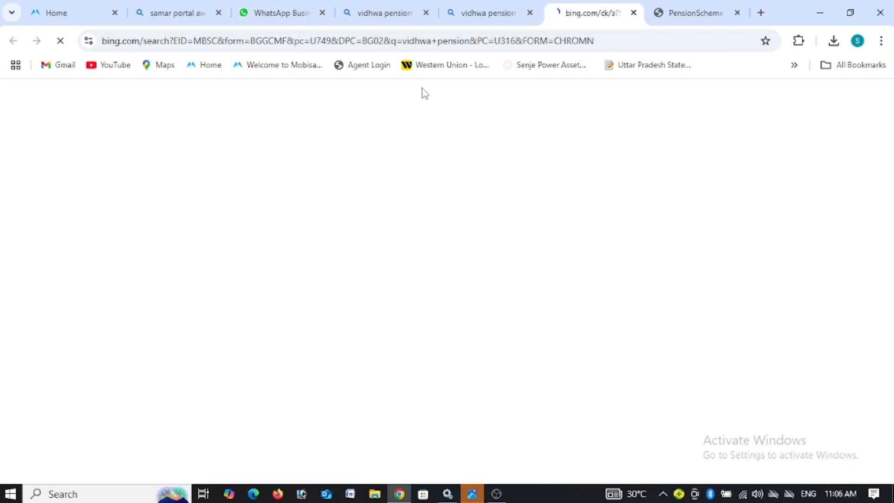
{"action": "left_click", "coordinate": [482, 10]}
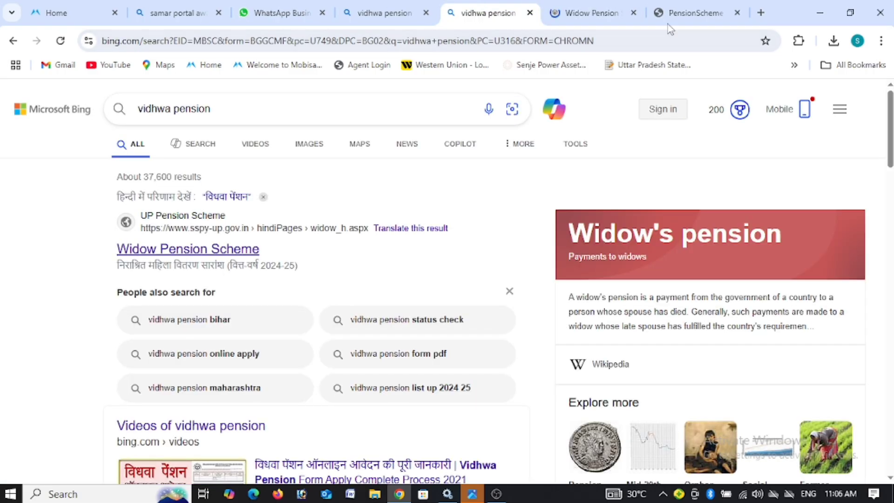
{"action": "left_click", "coordinate": [605, 13]}
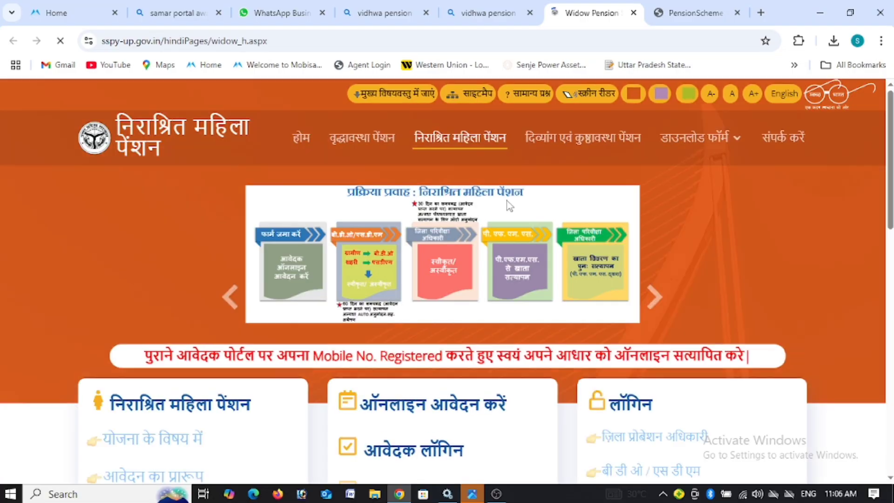
Step: Open the 'ऑनलाइन आवेदन करें' application form from the Widow Pension home page
{"action": "scroll", "coordinate": [833, 166], "scroll_direction": "down", "scroll_amount": 3}
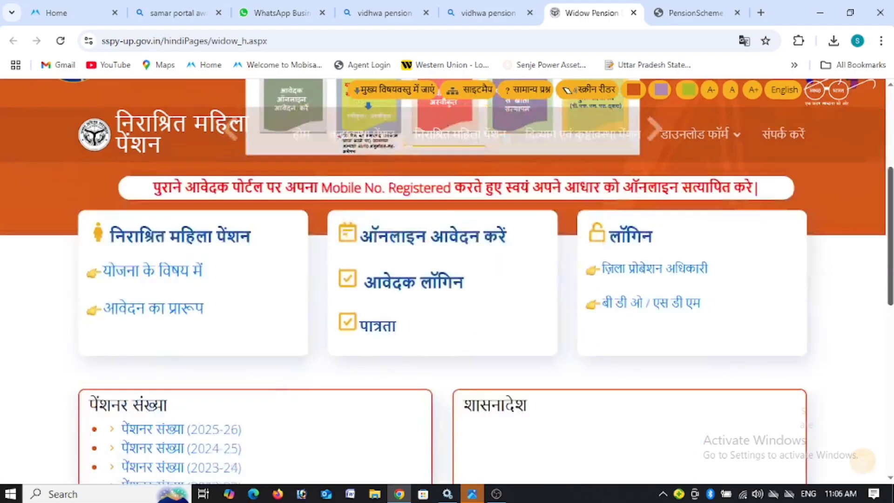
{"action": "scroll", "coordinate": [350, 114], "scroll_direction": "up", "scroll_amount": 4}
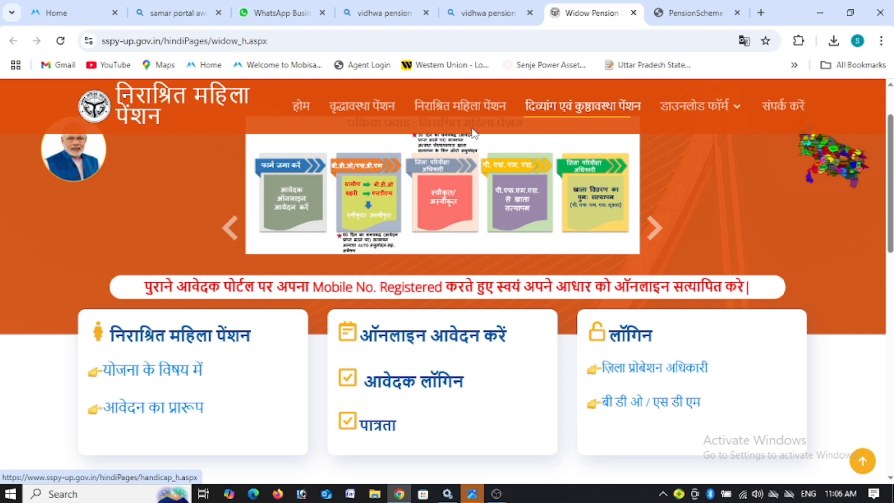
{"action": "left_click", "coordinate": [422, 345]}
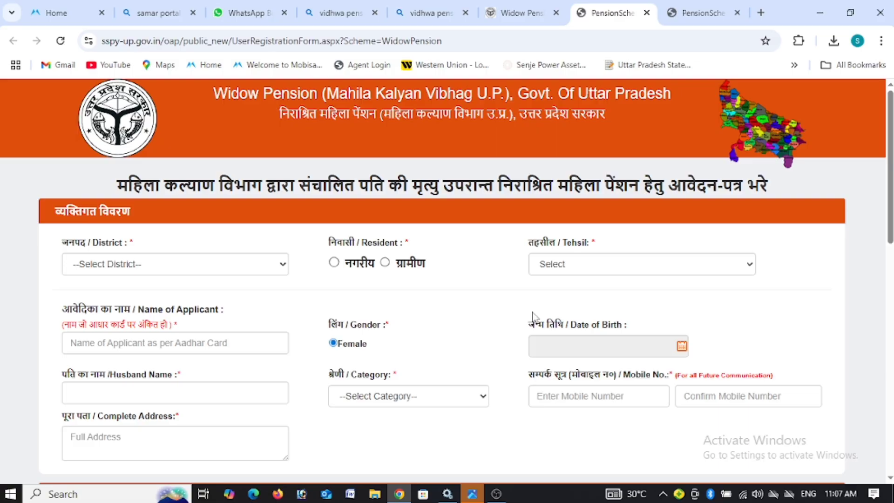
Step: Set district AYODHYA, mark the applicant as urban, and choose tehsil AYODHYA(SADAR)
{"action": "left_click", "coordinate": [222, 274]}
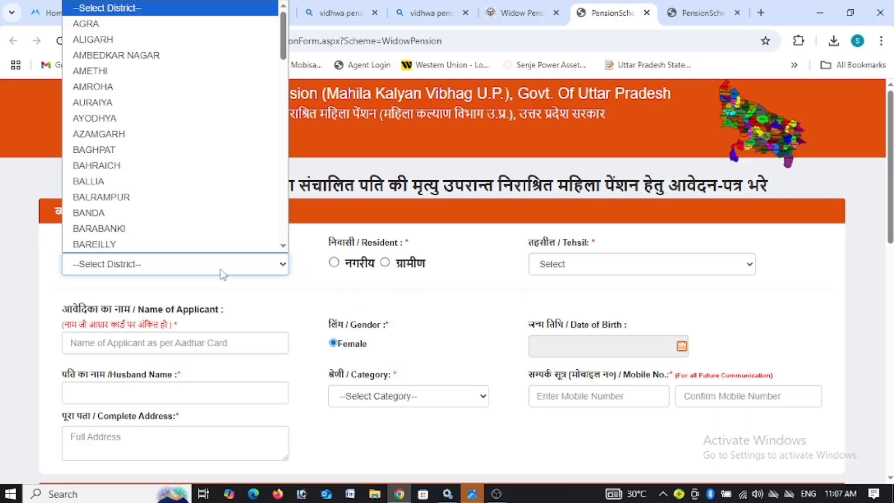
{"action": "left_click", "coordinate": [190, 120]}
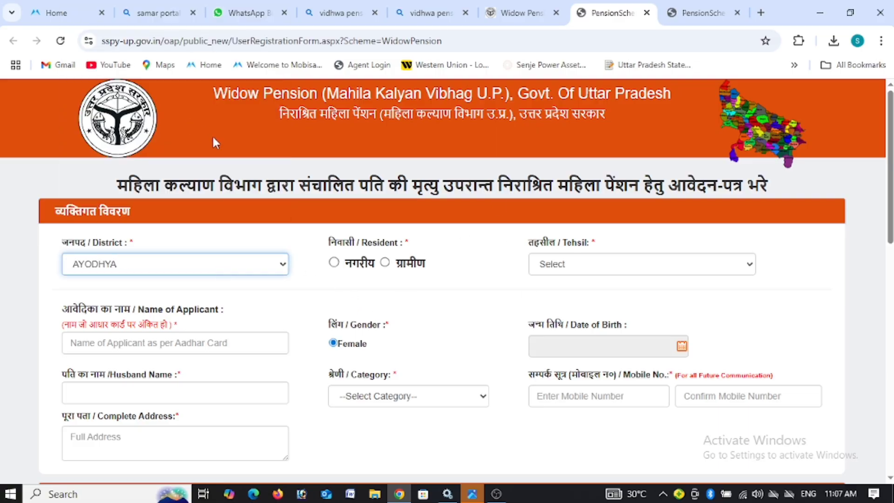
{"action": "left_click", "coordinate": [393, 276]}
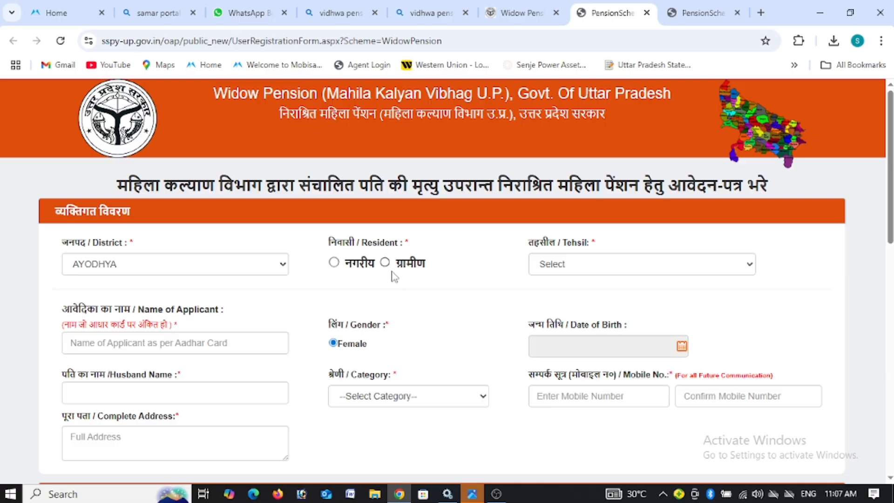
{"action": "left_click", "coordinate": [333, 262]}
{"action": "left_click", "coordinate": [610, 269]}
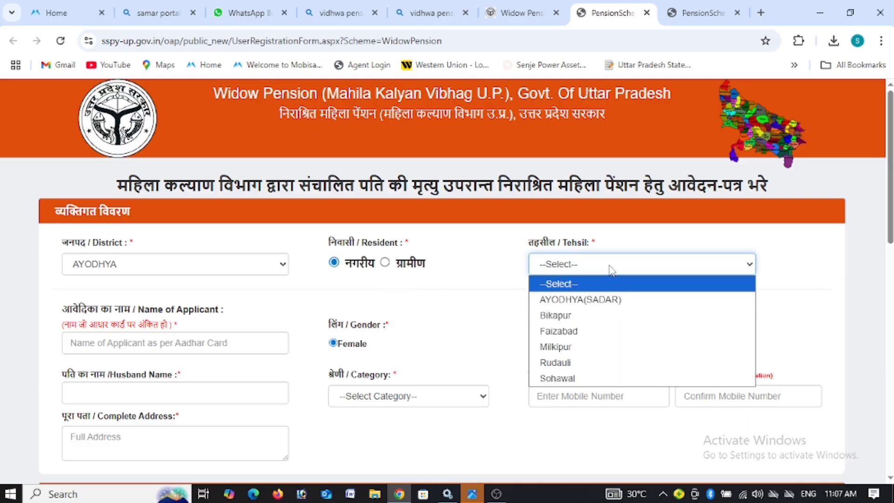
{"action": "left_click", "coordinate": [608, 300]}
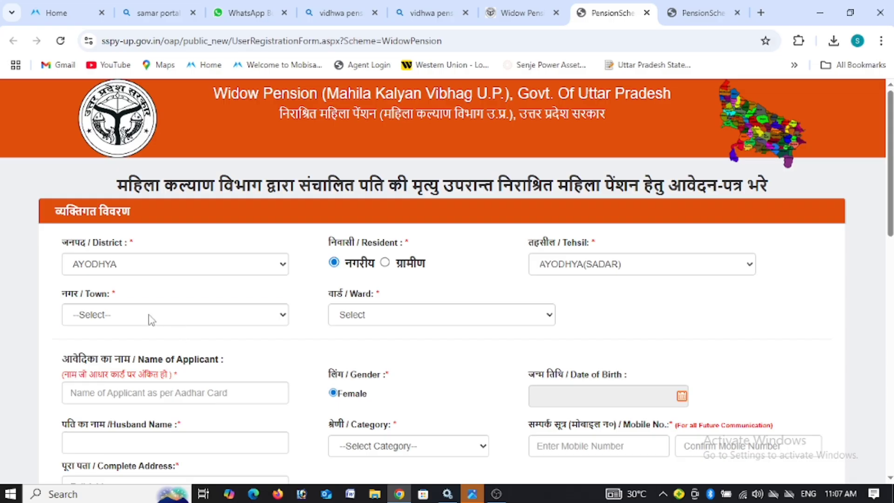
Step: Choose town Ayodhya and ward 8 KAUSALPURI
{"action": "left_click", "coordinate": [151, 320]}
{"action": "left_click", "coordinate": [141, 345]}
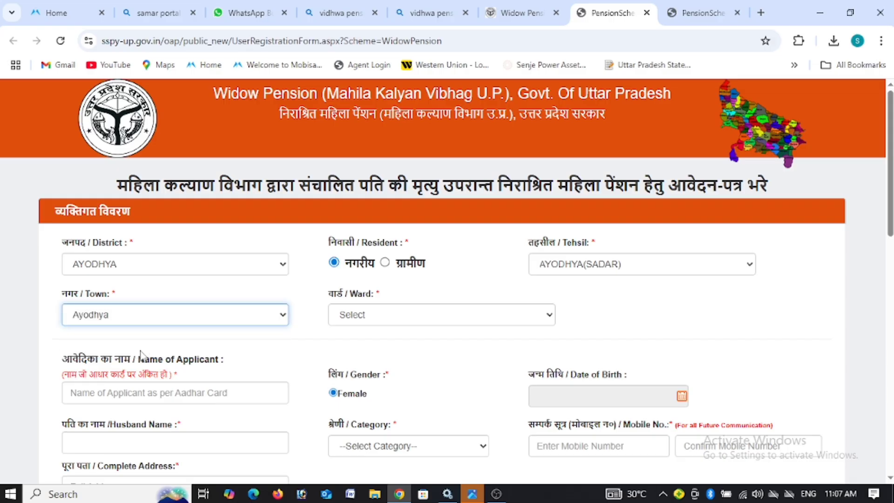
{"action": "left_click", "coordinate": [371, 315]}
{"action": "scroll", "coordinate": [450, 183], "scroll_direction": "down", "scroll_amount": 15}
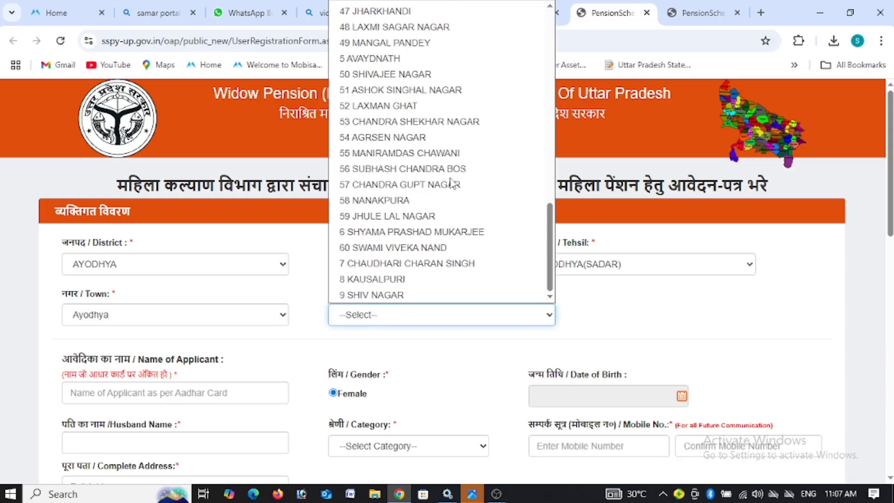
{"action": "left_click", "coordinate": [367, 279]}
{"action": "scroll", "coordinate": [652, 246], "scroll_direction": "down", "scroll_amount": 5}
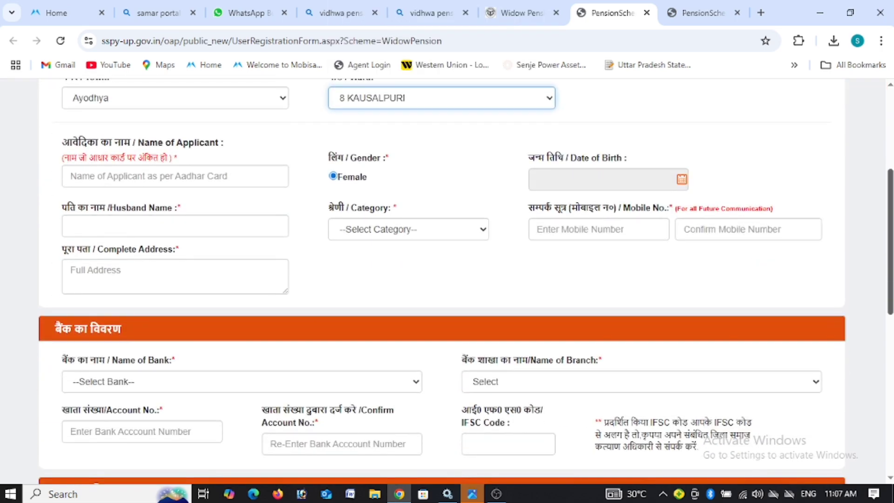
{"action": "scroll", "coordinate": [889, 251], "scroll_direction": "up", "scroll_amount": 5}
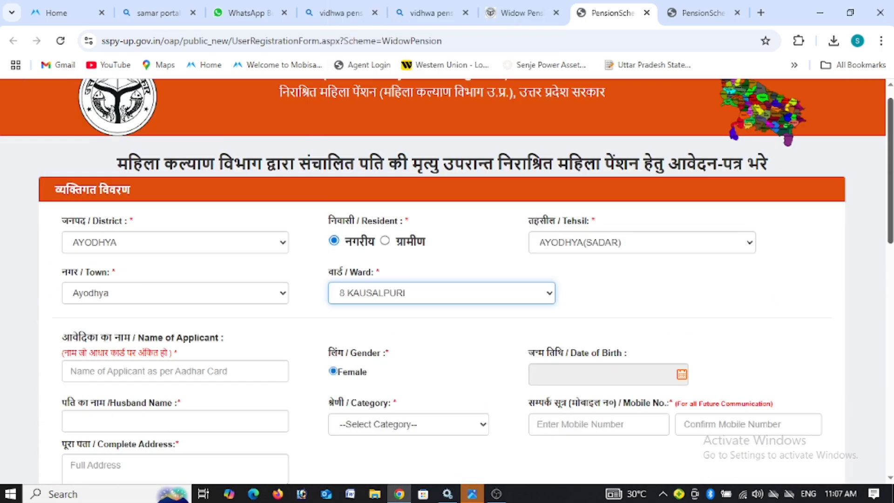
{"action": "scroll", "coordinate": [698, 256], "scroll_direction": "down", "scroll_amount": 2}
Step: Enter the applicant's name and pick her November date of birth from the calendar
{"action": "left_click", "coordinate": [135, 284]}
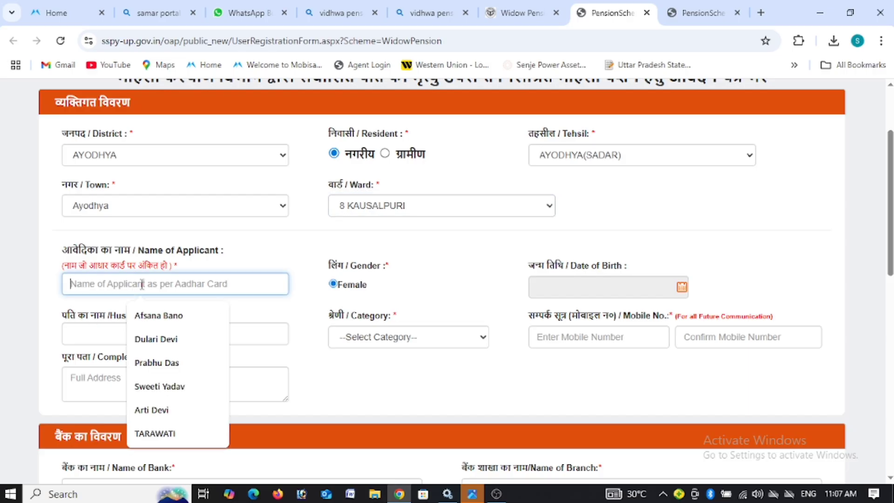
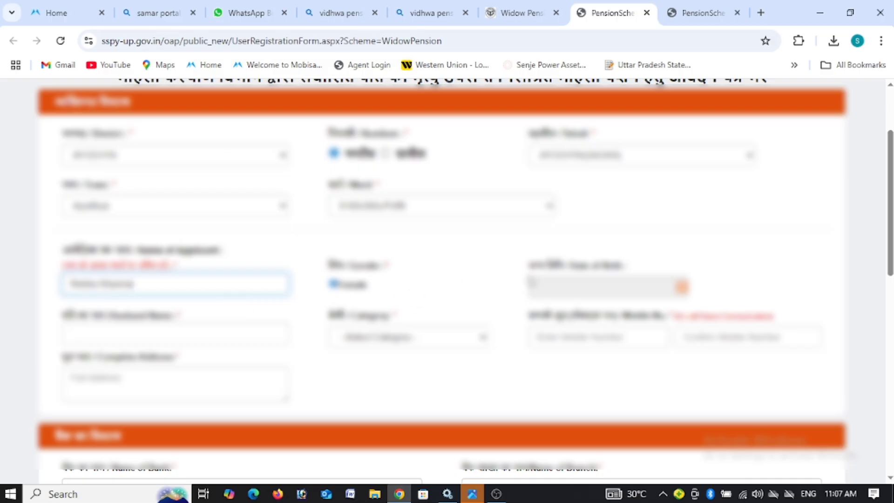
{"action": "left_click", "coordinate": [682, 287]}
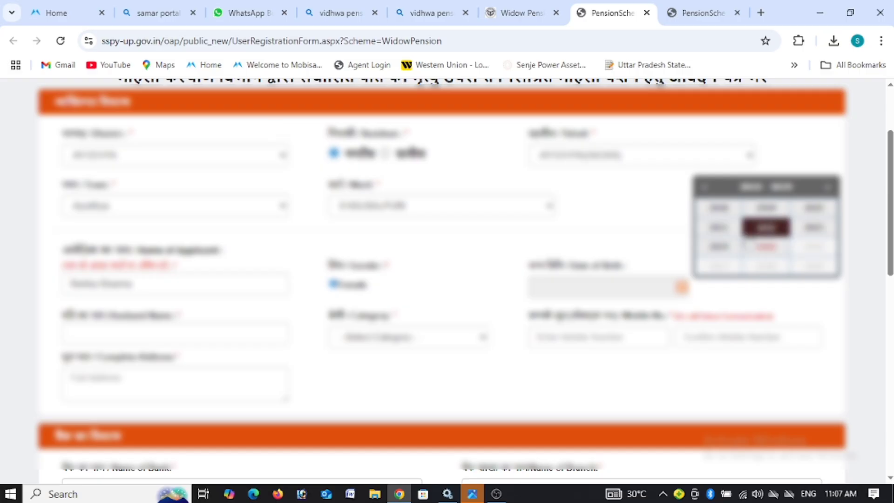
{"action": "left_click", "coordinate": [704, 187]}
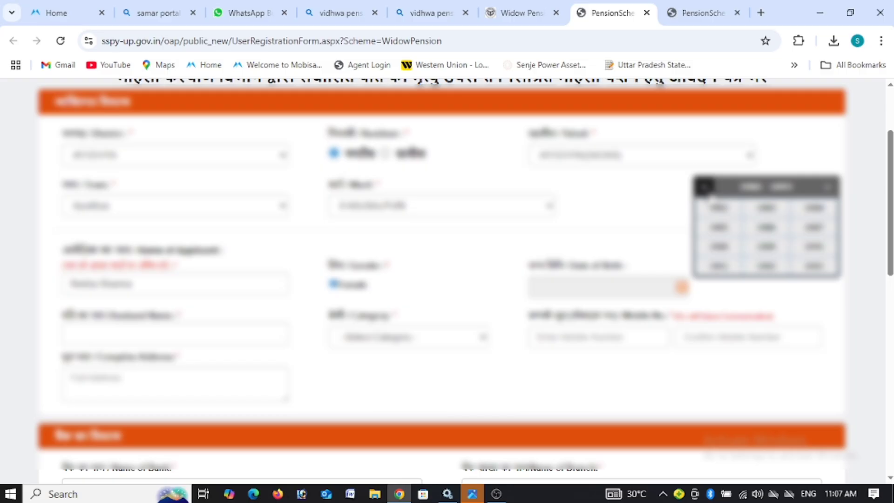
{"action": "left_click", "coordinate": [719, 227]}
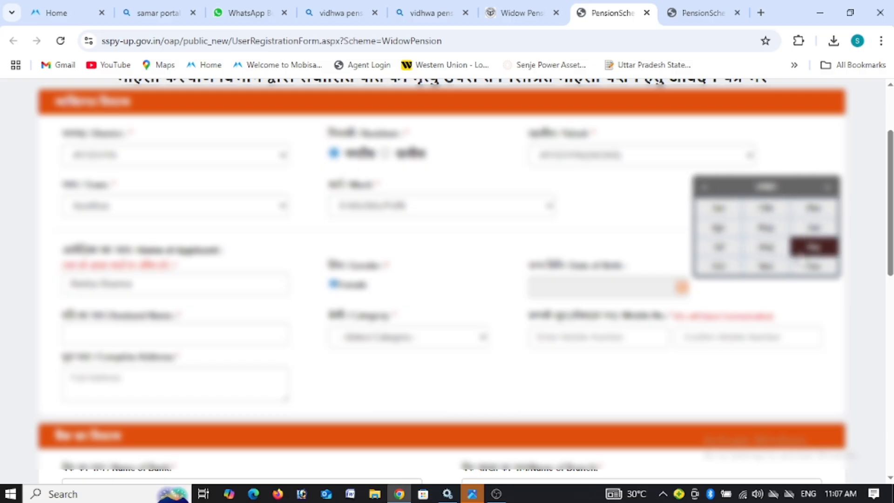
{"action": "left_click", "coordinate": [780, 273]}
{"action": "left_click", "coordinate": [787, 268]}
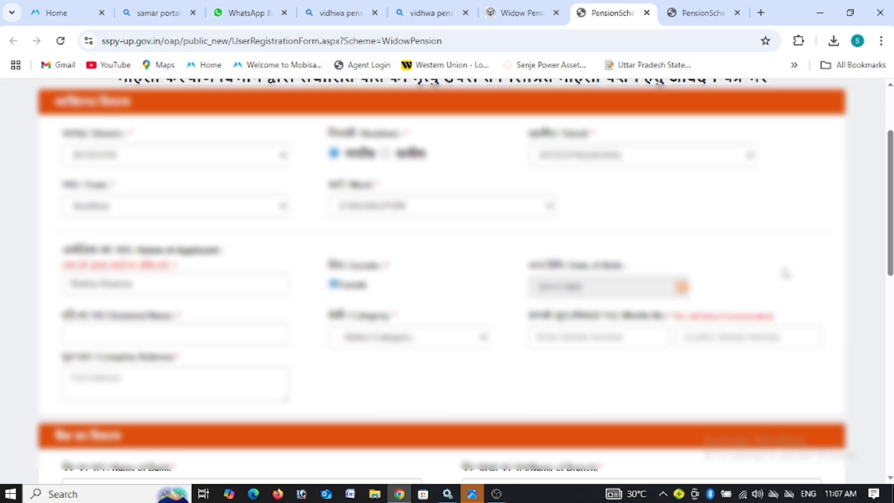
Step: Enter the husband's name on the form
{"action": "left_click", "coordinate": [119, 335]}
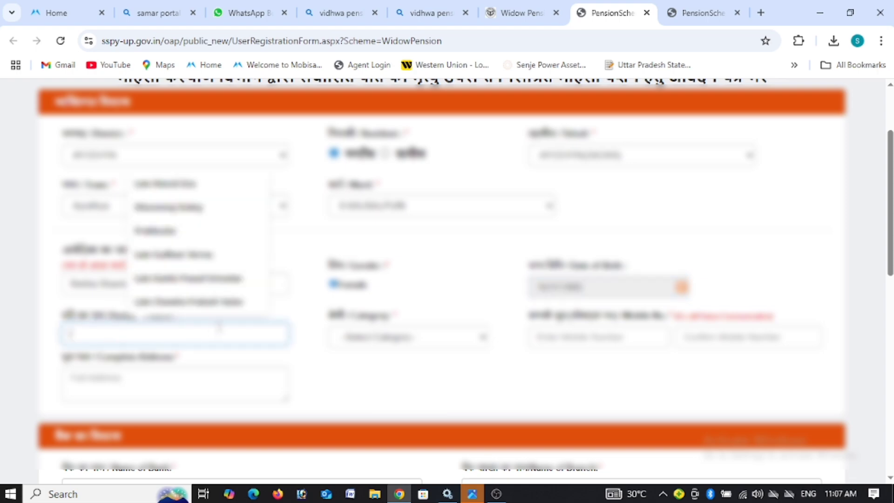
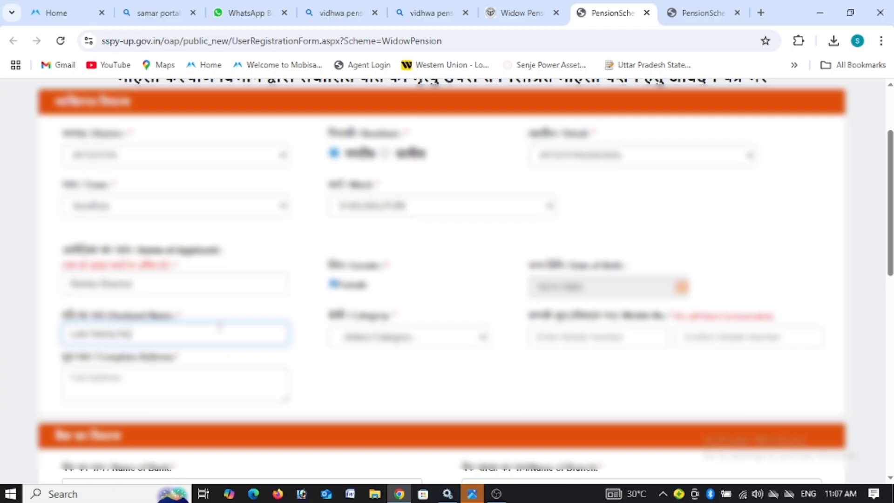
{"action": "left_click", "coordinate": [389, 342]}
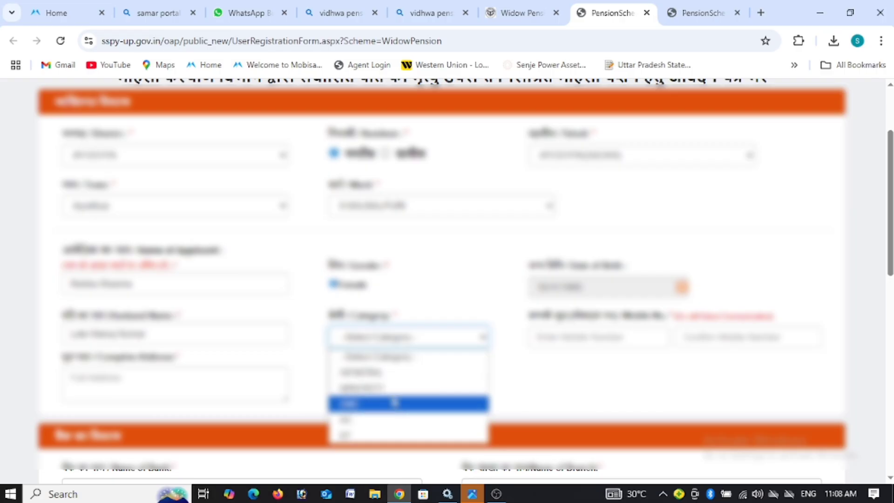
Step: Choose the applicant's category and enter the mobile number and its confirmation
{"action": "left_click", "coordinate": [394, 402]}
{"action": "left_click", "coordinate": [572, 335]}
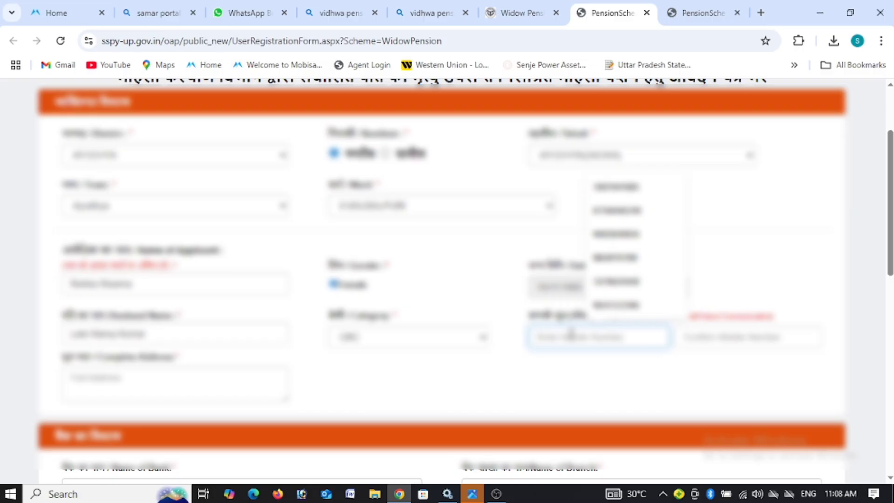
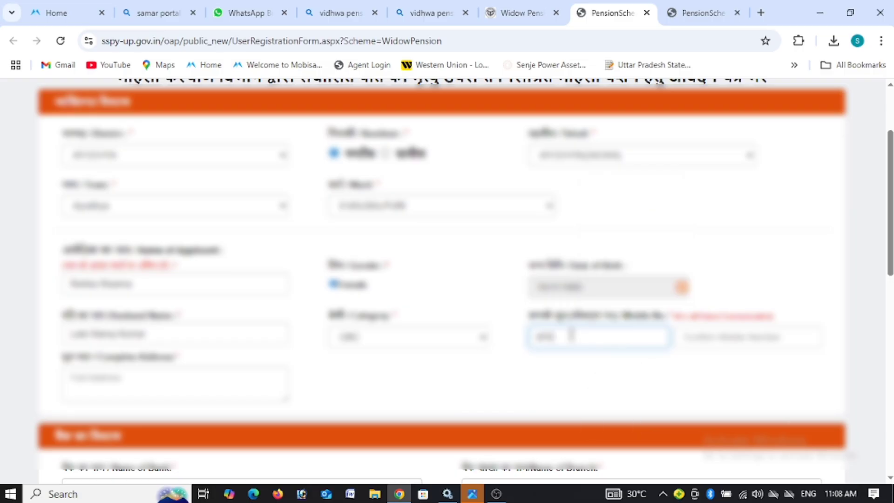
{"action": "left_click", "coordinate": [735, 332]}
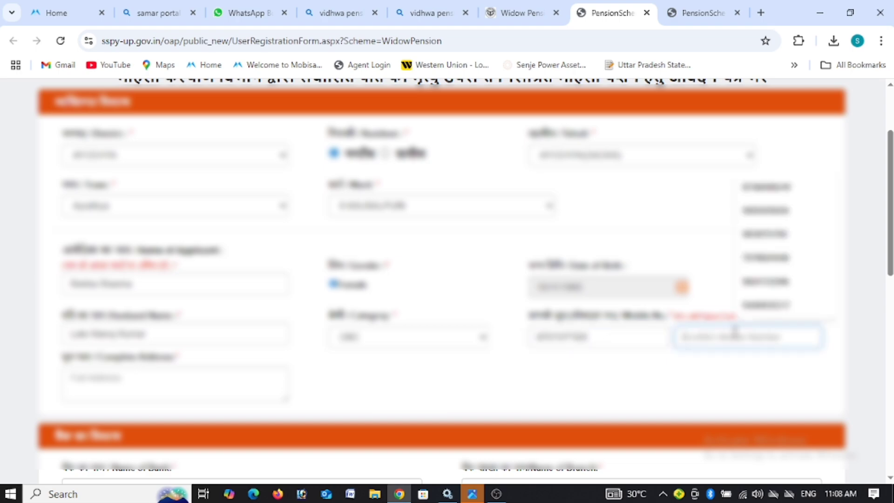
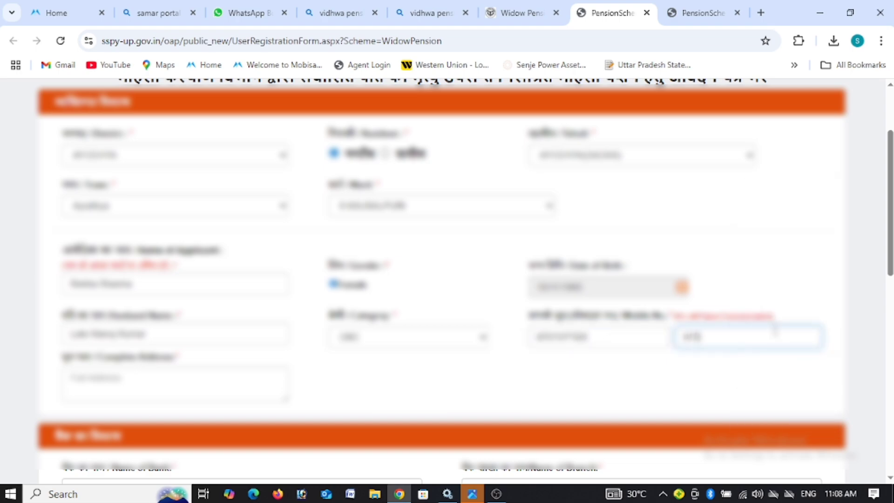
Step: Type the applicant's full address into the Complete Address field
{"action": "scroll", "coordinate": [269, 320], "scroll_direction": "down", "scroll_amount": 3}
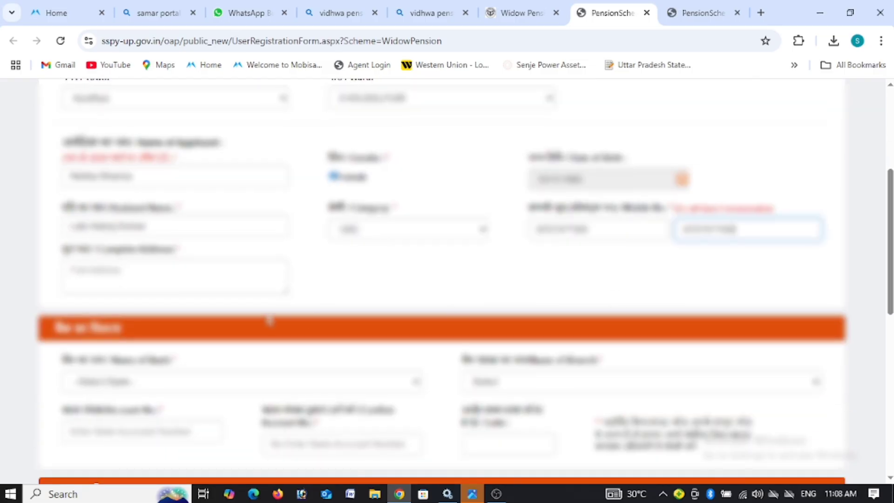
{"action": "left_click", "coordinate": [177, 280]}
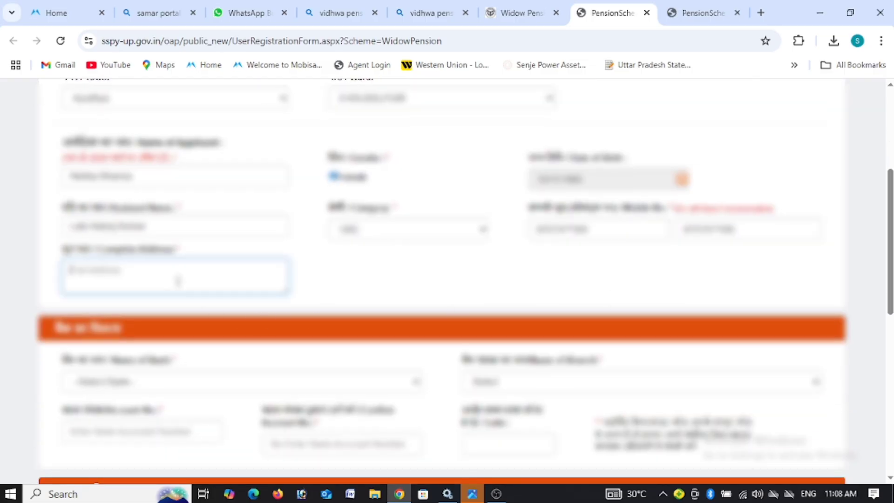
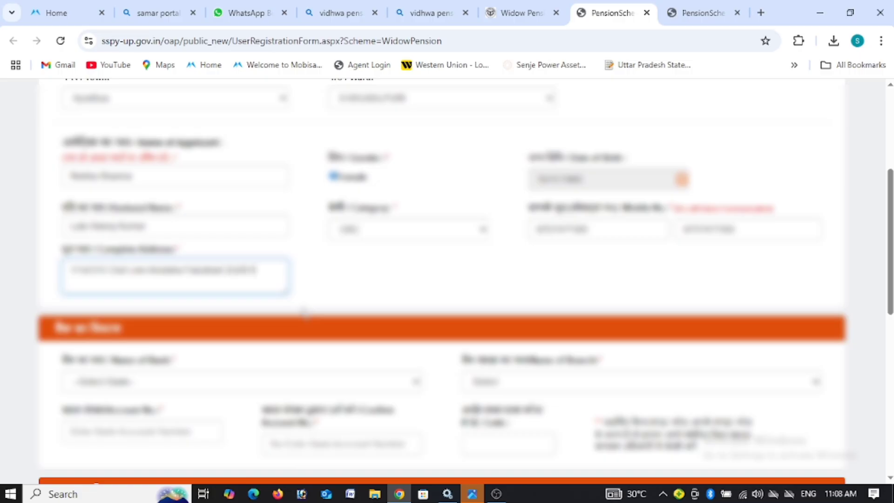
Step: Select CANARA BANK as the applicant's bank
{"action": "left_click", "coordinate": [370, 306]}
{"action": "scroll", "coordinate": [326, 279], "scroll_direction": "down", "scroll_amount": 3}
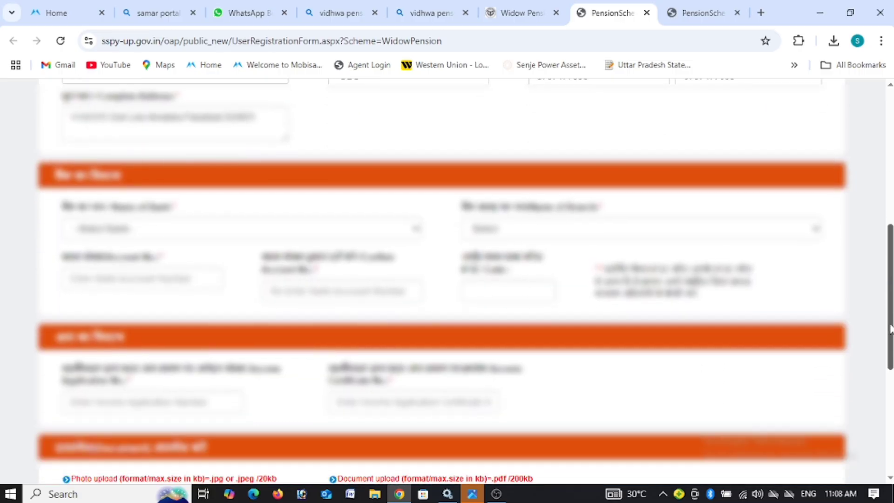
{"action": "left_click", "coordinate": [193, 229]}
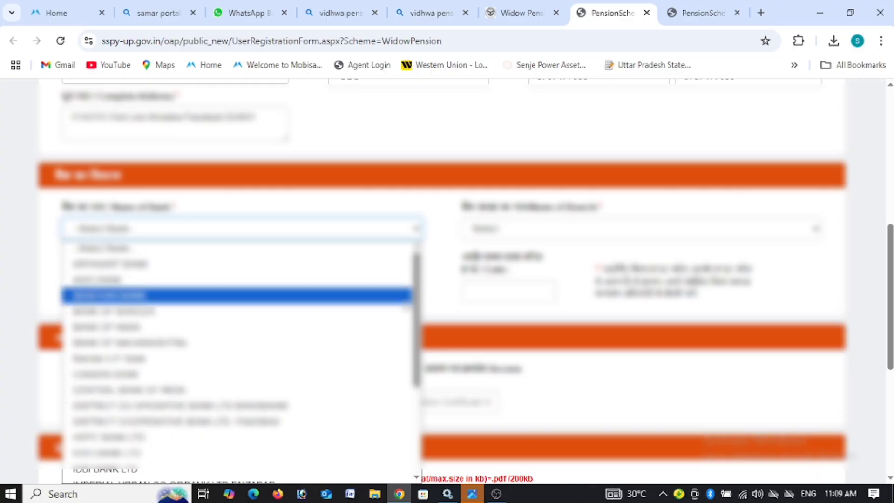
{"action": "left_click_drag", "start_coordinate": [417, 307], "coordinate": [417, 289]}
{"action": "key", "text": "c"}
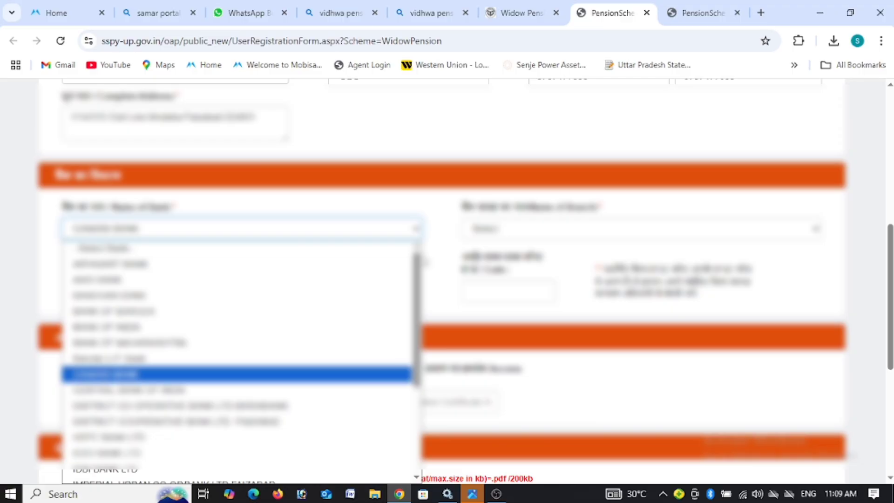
{"action": "key", "text": "Return"}
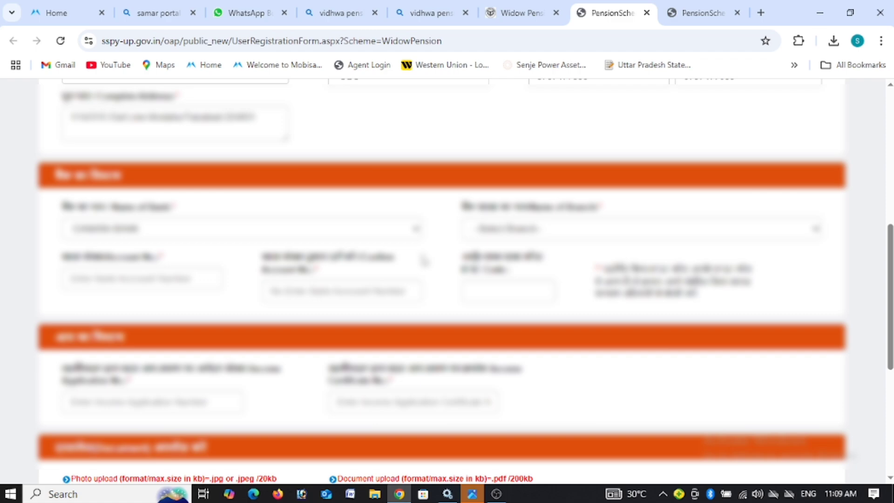
Step: Choose the bank branch and enter the account number and its confirmation
{"action": "left_click", "coordinate": [530, 238]}
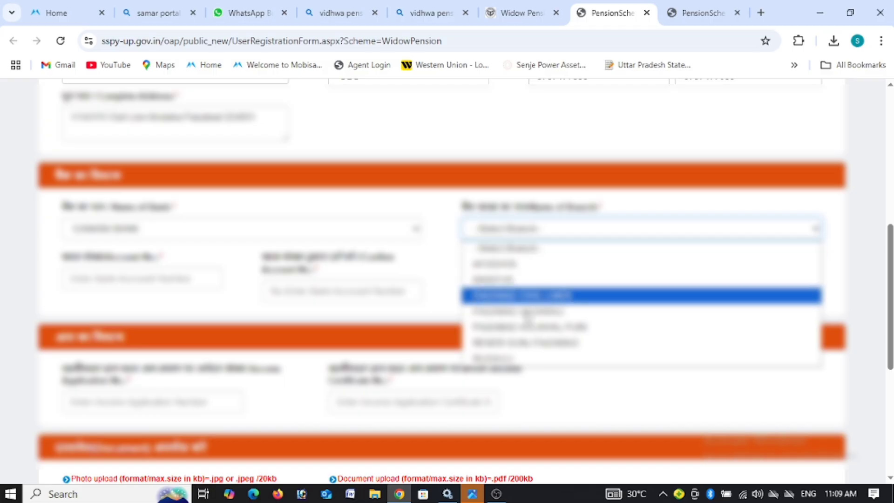
{"action": "left_click", "coordinate": [524, 327]}
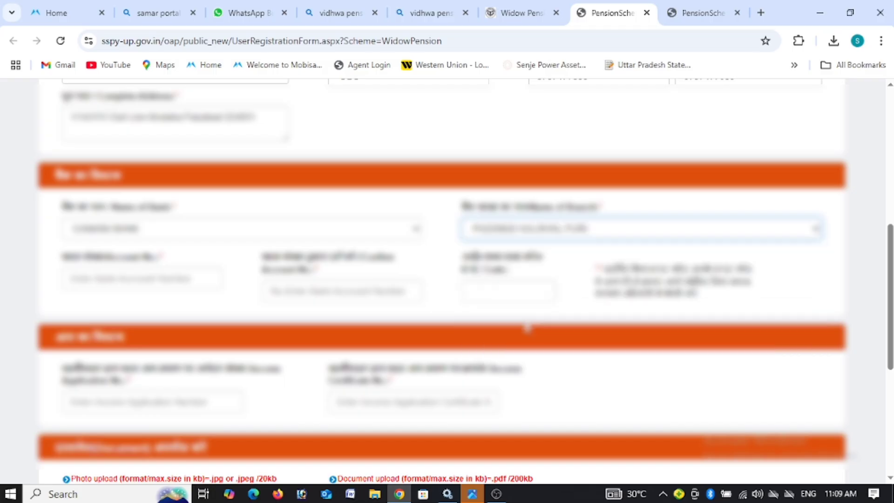
{"action": "left_click", "coordinate": [174, 277]}
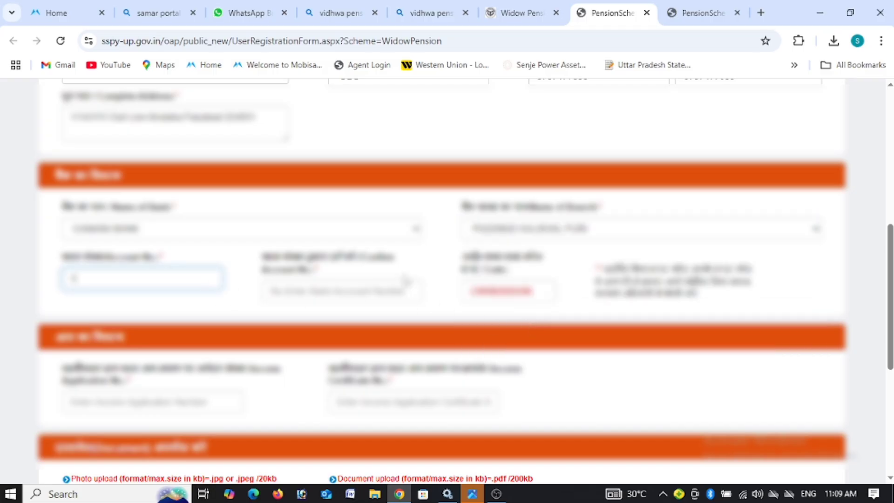
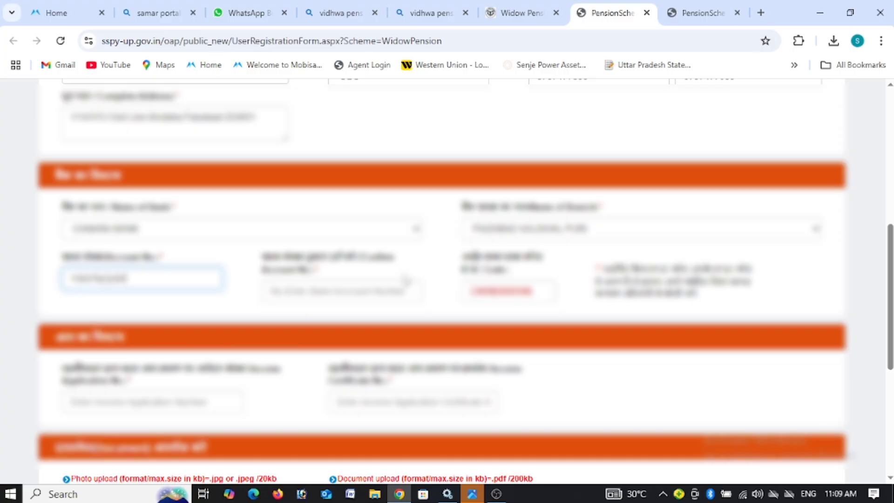
{"action": "left_click", "coordinate": [348, 287]}
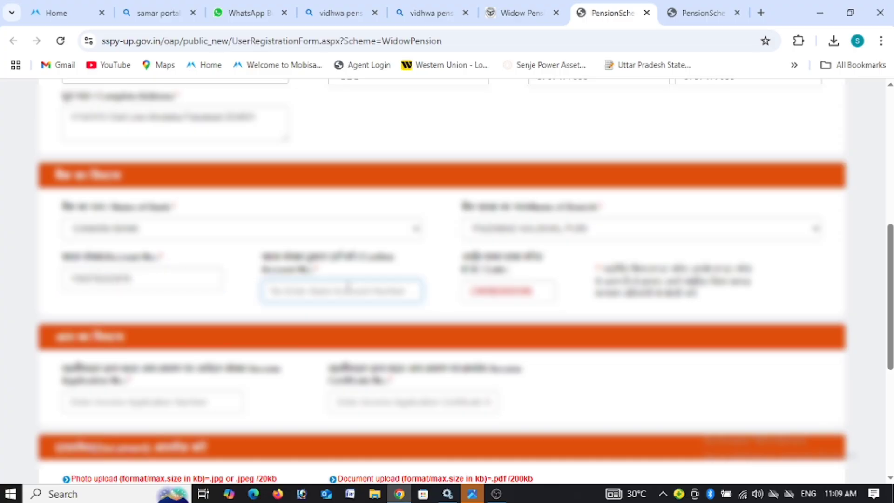
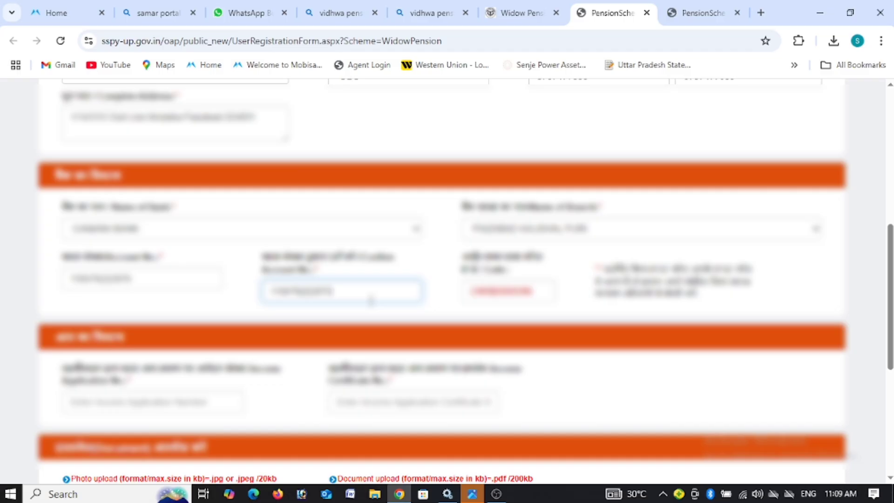
{"action": "left_click", "coordinate": [484, 319]}
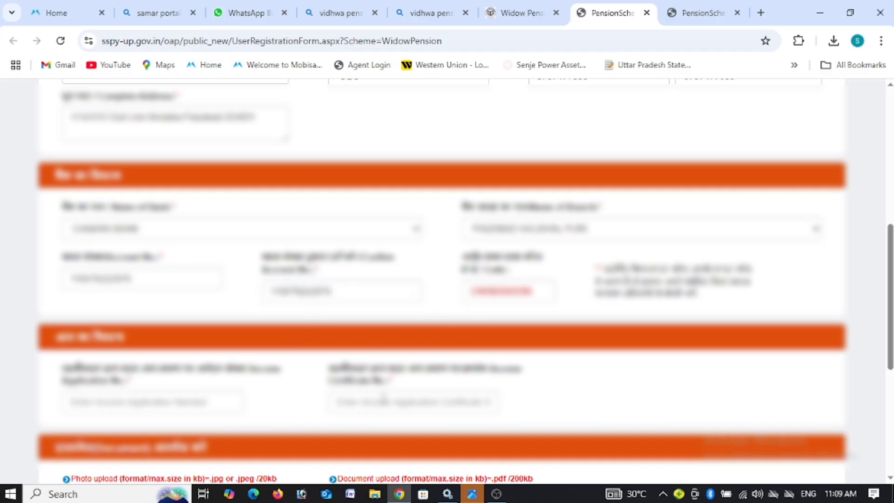
Step: Search the page for the account number to check both entries match, then close the find bar
{"action": "key", "text": "ctrl+f"}
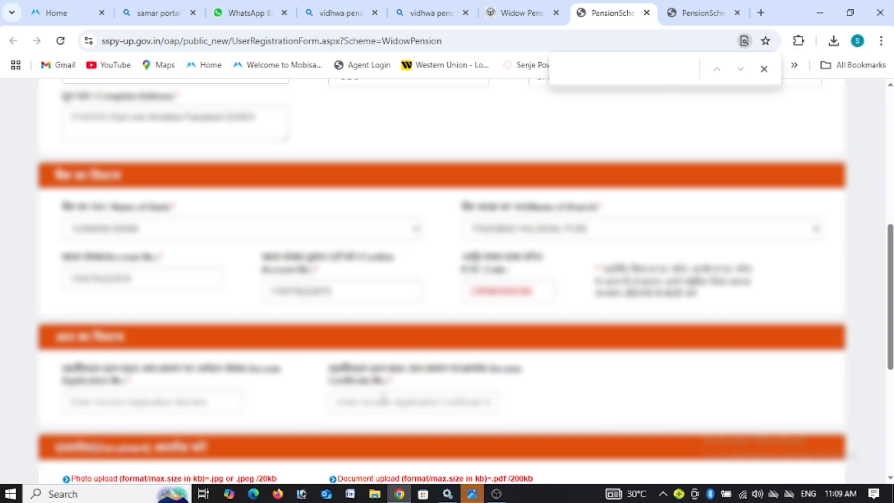
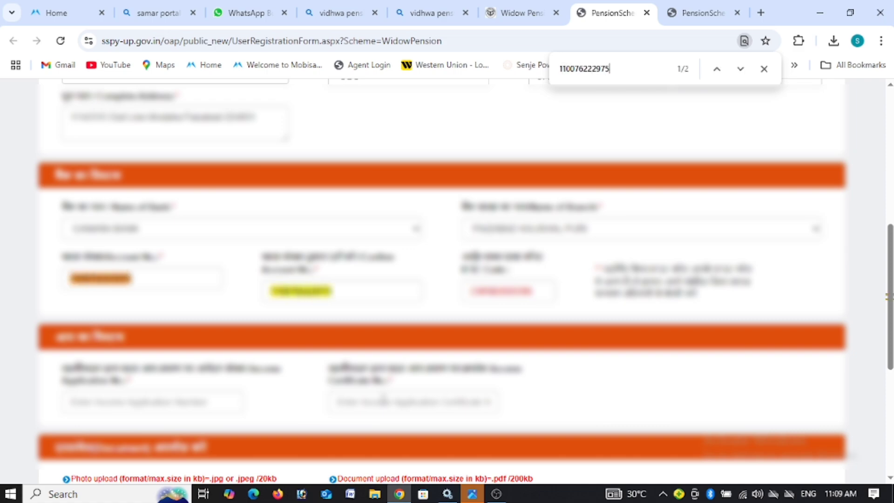
{"action": "left_click", "coordinate": [203, 396]}
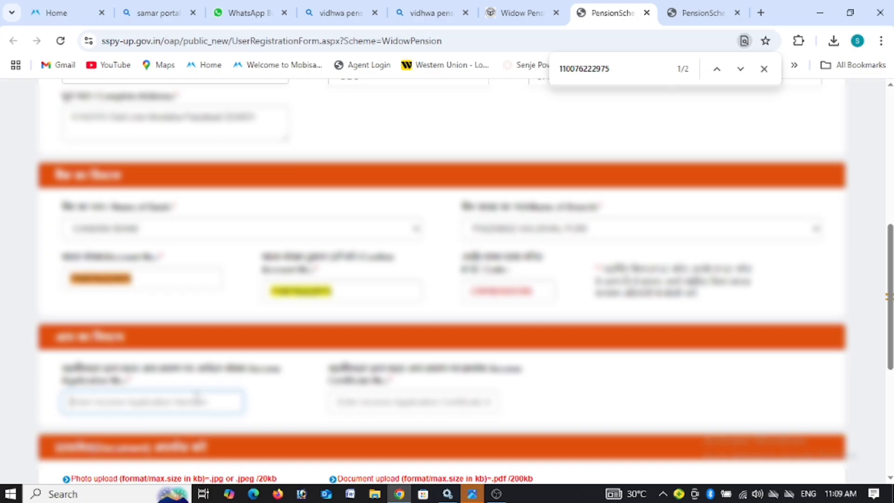
{"action": "left_click", "coordinate": [763, 68]}
{"action": "left_click", "coordinate": [107, 399]}
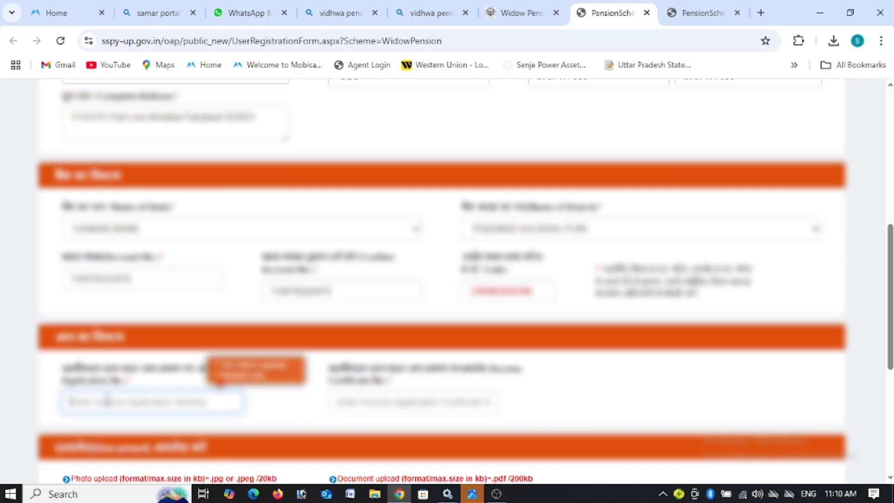
Step: Enter the income application number and the income certificate number
{"action": "type", "text": "181000"}
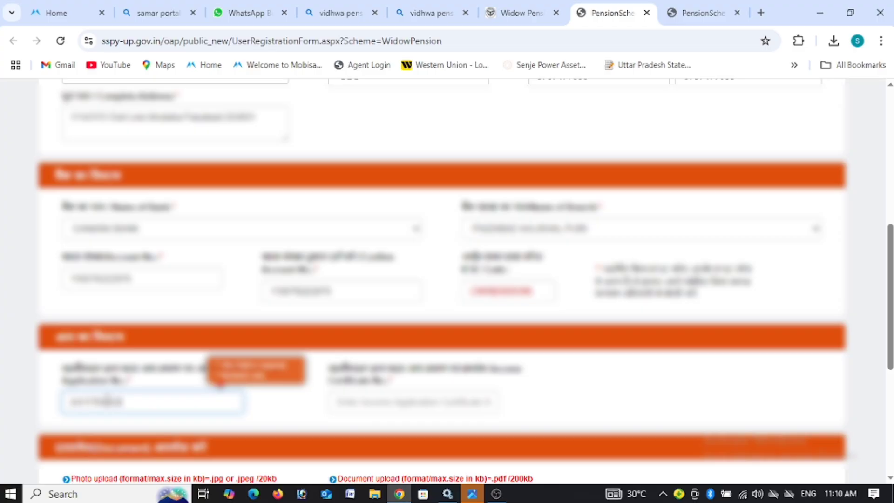
{"action": "type", "text": "00000"}
{"action": "left_click", "coordinate": [455, 396]}
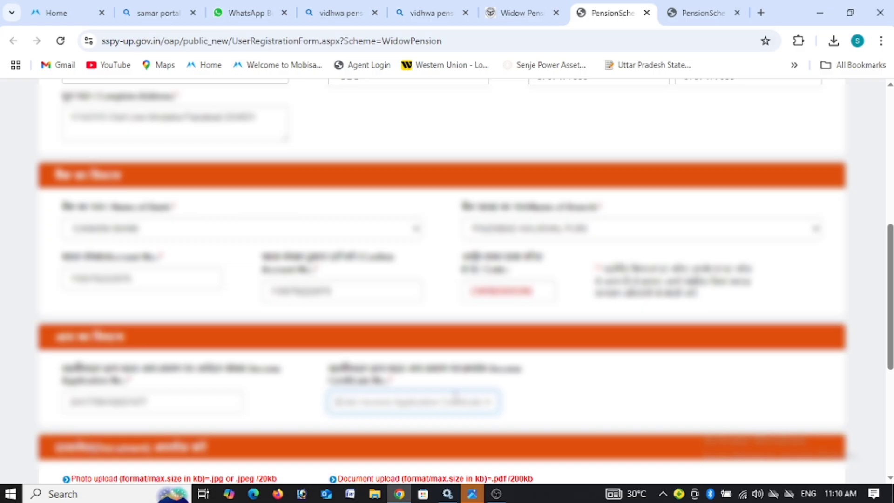
{"action": "type", "text": "1234"}
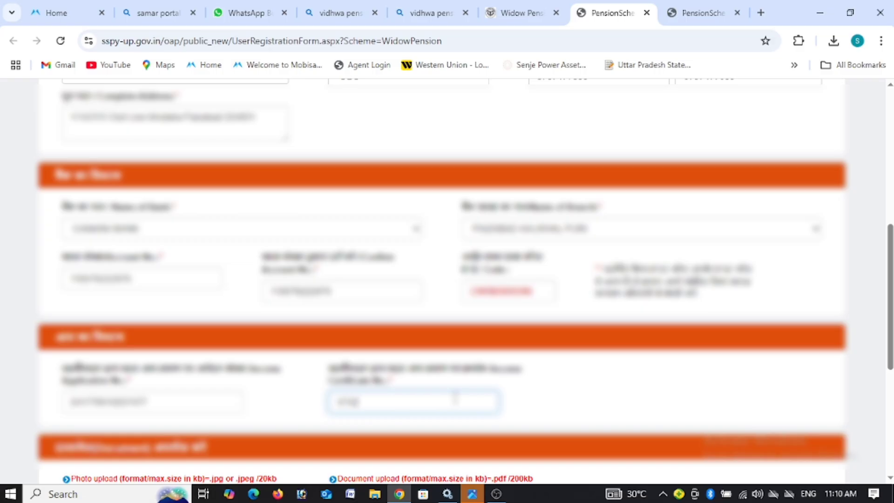
{"action": "type", "text": "56789012"}
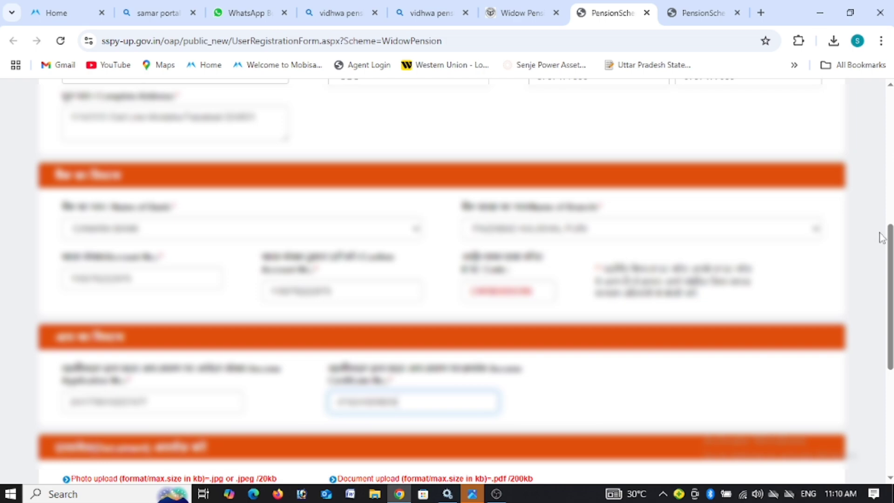
Step: Attach the applicant's photo from the Desktop folder
{"action": "scroll", "coordinate": [881, 237], "scroll_direction": "down", "scroll_amount": 4}
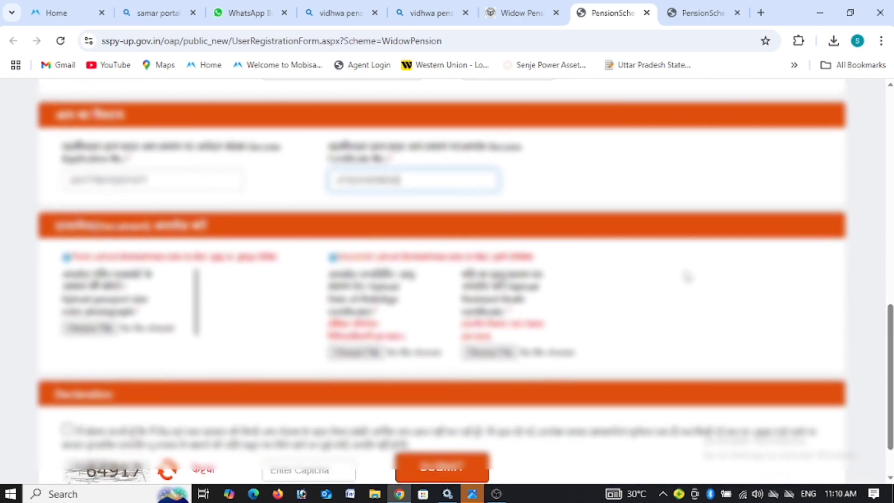
{"action": "left_click", "coordinate": [91, 328]}
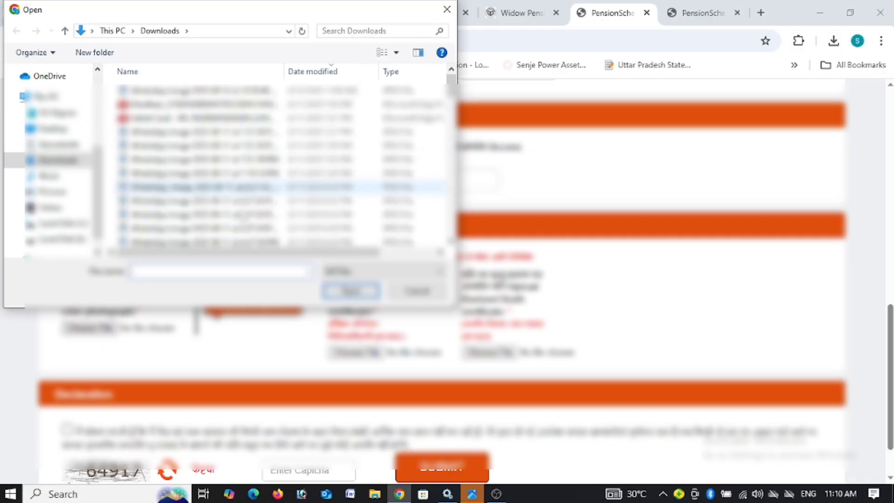
{"action": "left_click", "coordinate": [49, 129]}
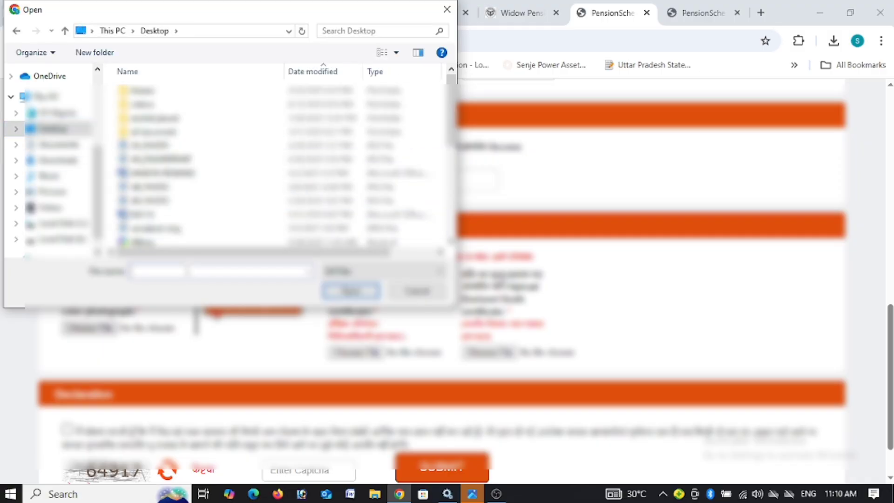
{"action": "left_click", "coordinate": [186, 270]}
{"action": "type", "text": "p"}
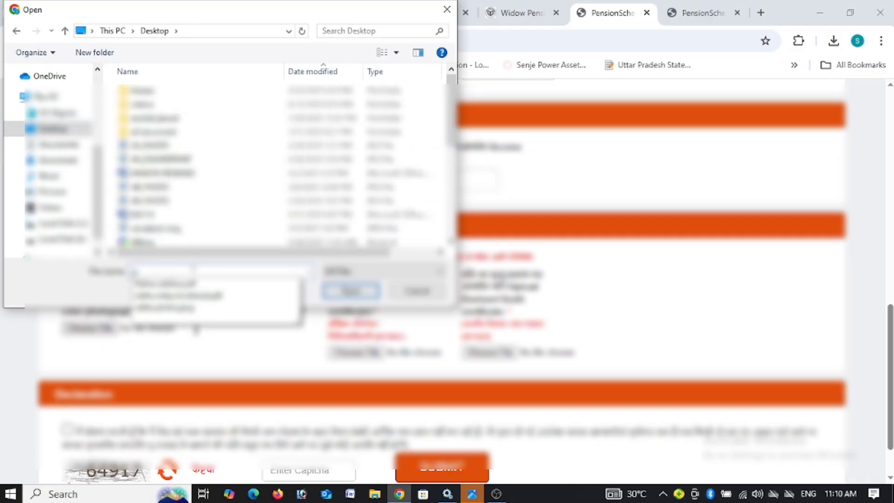
{"action": "left_click", "coordinate": [200, 307]}
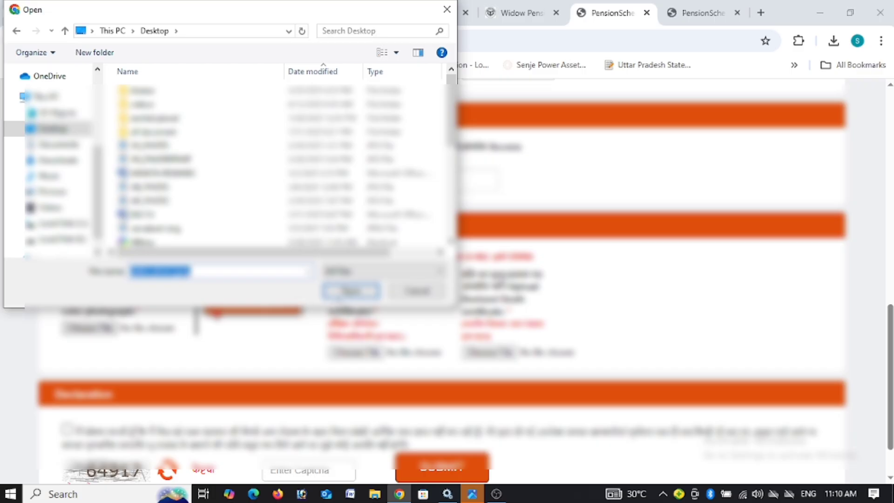
{"action": "left_click", "coordinate": [351, 291]}
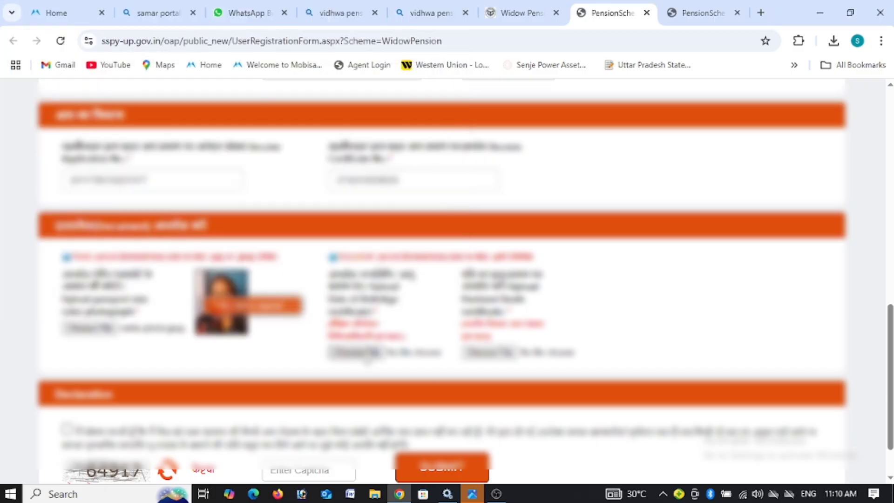
Step: Attach the two supporting certificate documents to the form
{"action": "left_click", "coordinate": [489, 352]}
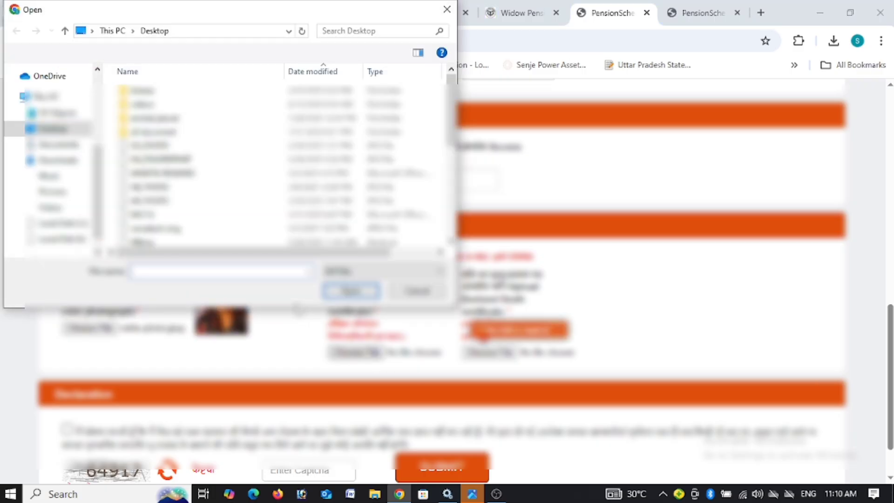
{"action": "left_click", "coordinate": [136, 271]}
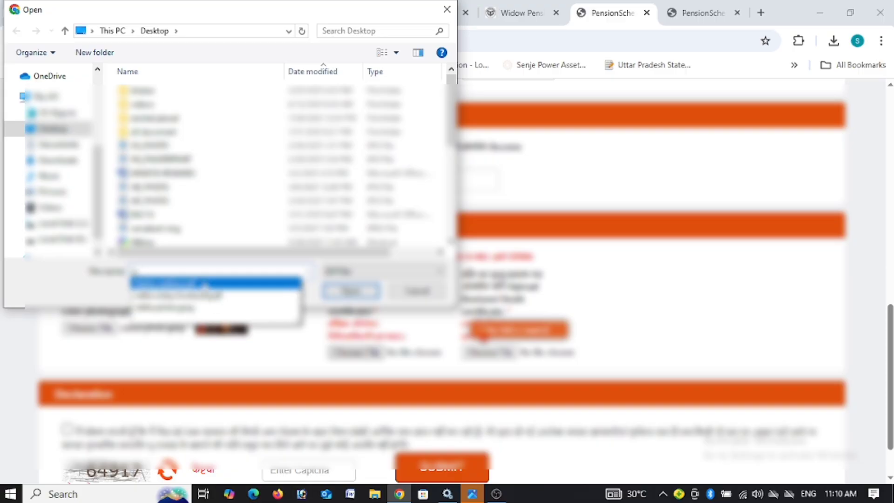
{"action": "left_click", "coordinate": [203, 282]}
{"action": "left_click", "coordinate": [349, 291]}
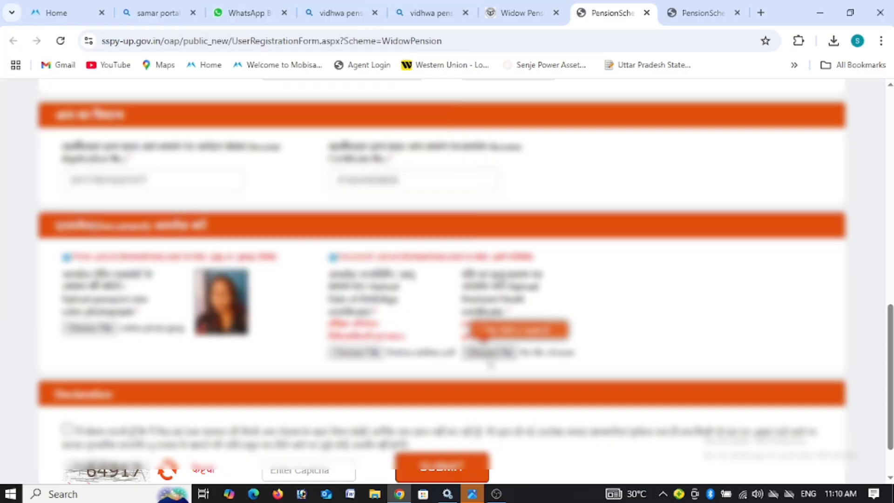
{"action": "left_click", "coordinate": [496, 356]}
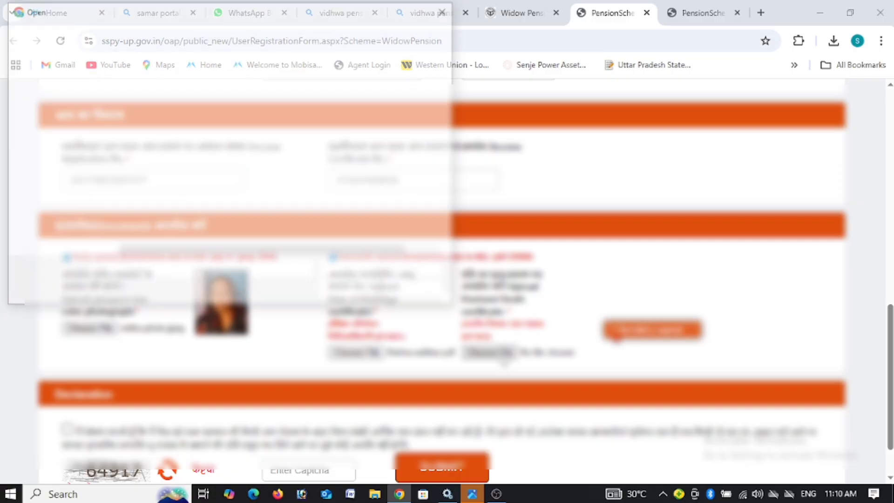
{"action": "left_click", "coordinate": [307, 270]}
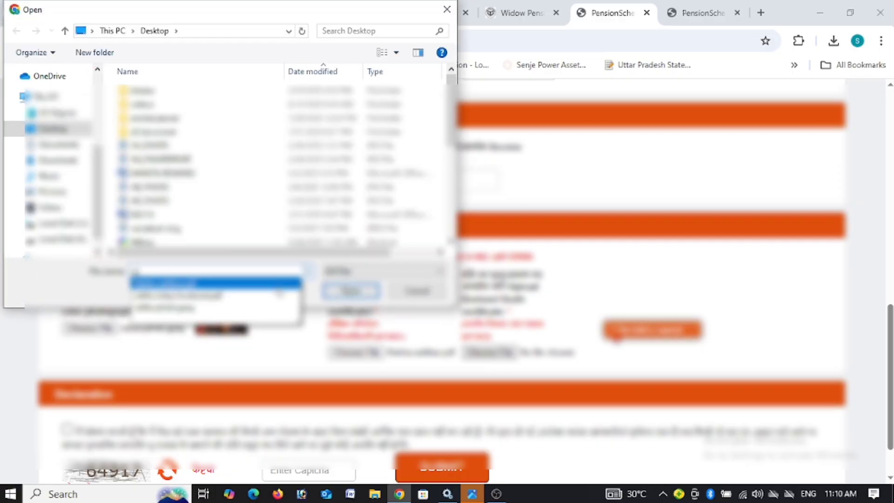
{"action": "left_click", "coordinate": [214, 294]}
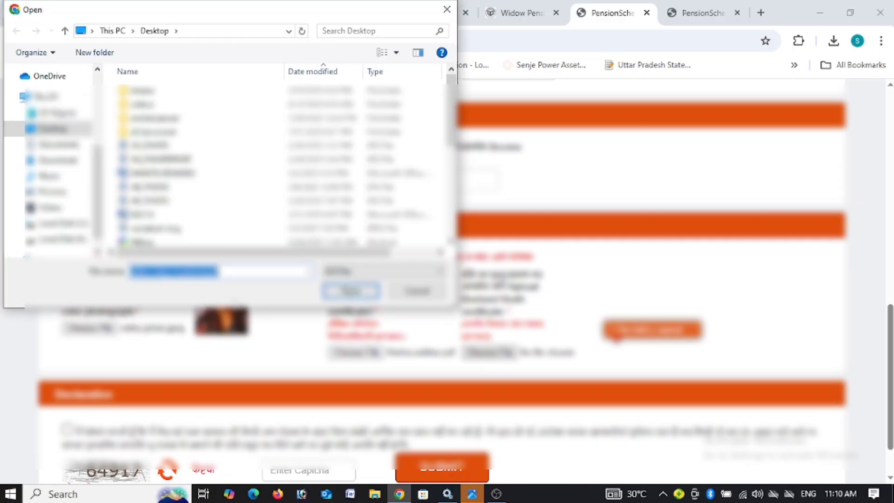
{"action": "left_click", "coordinate": [350, 291]}
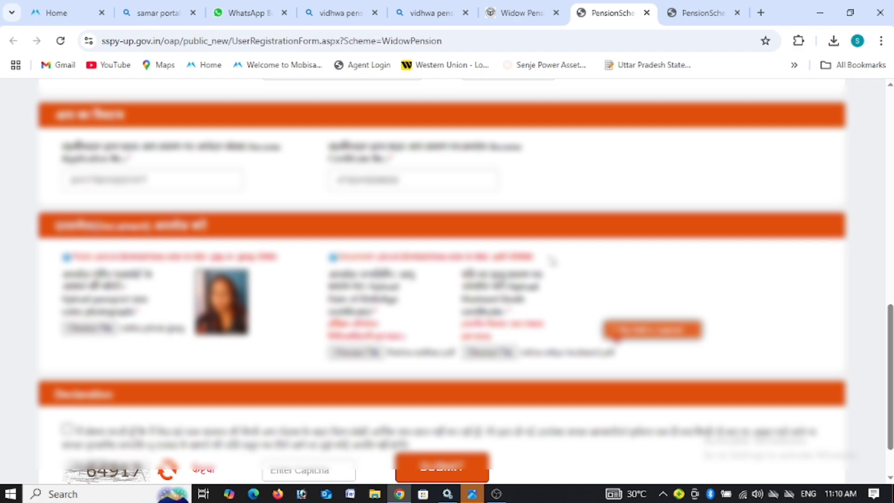
{"action": "left_click_drag", "start_coordinate": [533, 259], "coordinate": [506, 260]}
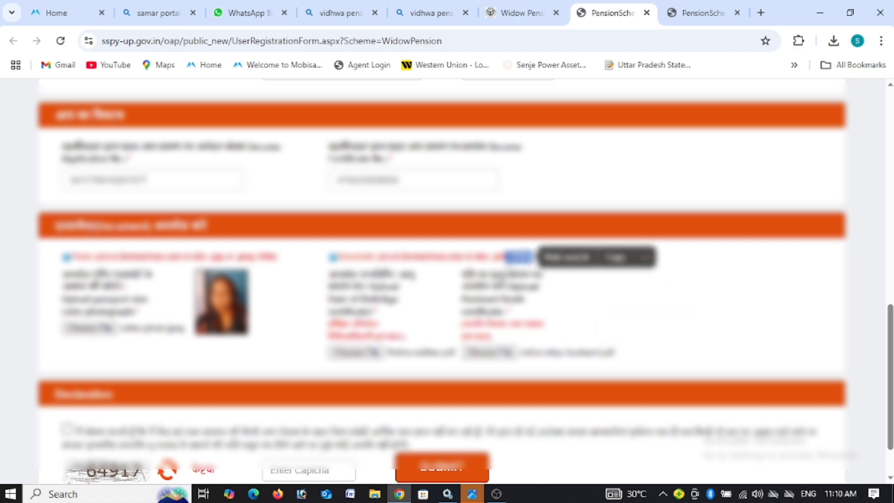
{"action": "left_click_drag", "start_coordinate": [280, 259], "coordinate": [264, 270]}
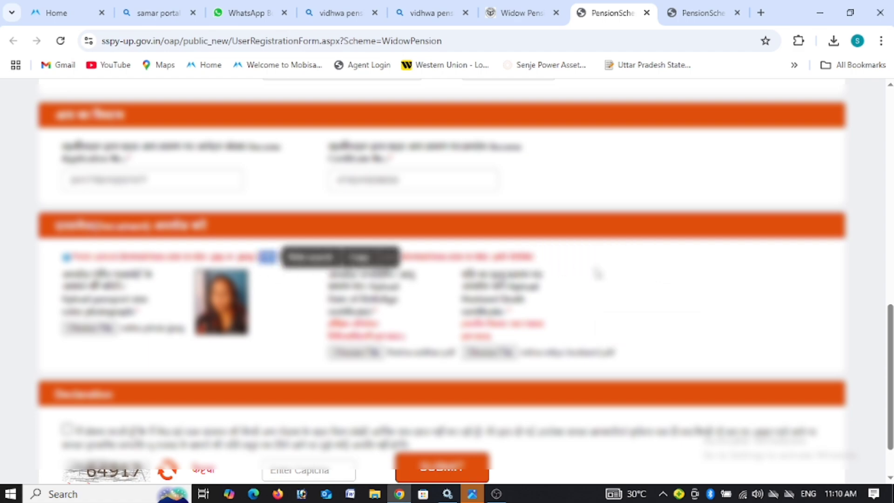
{"action": "left_click", "coordinate": [609, 274]}
Step: Tick the declaration, enter the captcha code and submit the application
{"action": "scroll", "coordinate": [883, 262], "scroll_direction": "down", "scroll_amount": 1}
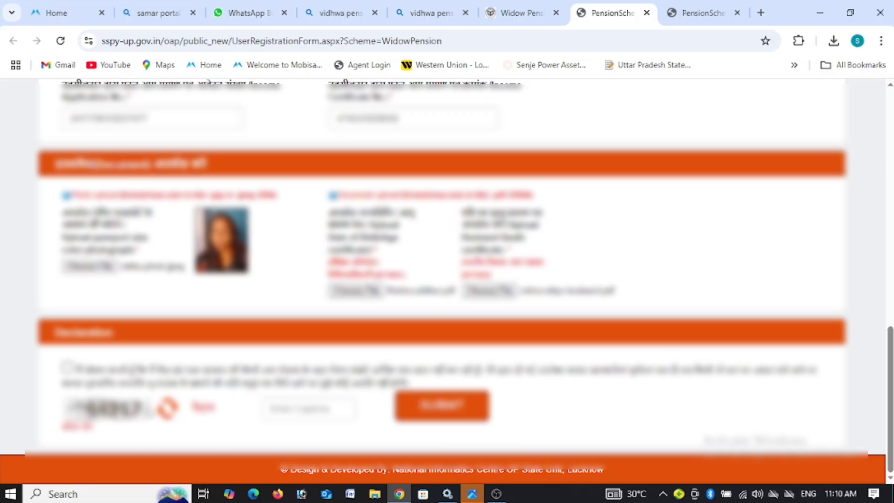
{"action": "left_click", "coordinate": [67, 368]}
{"action": "left_click", "coordinate": [295, 401]}
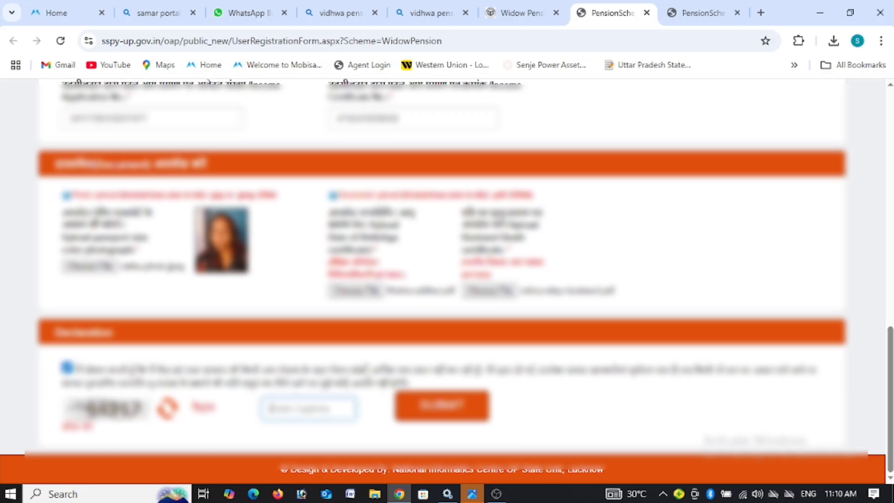
{"action": "type", "text": "6KBL"}
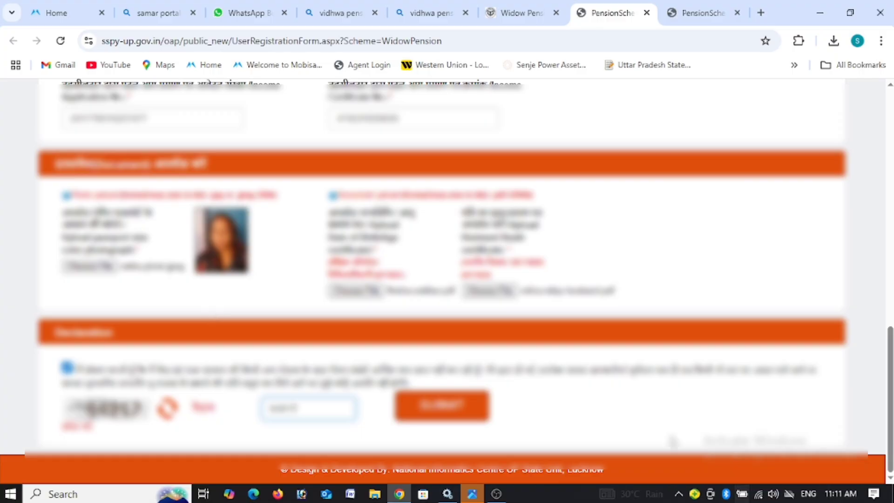
{"action": "left_click", "coordinate": [449, 419]}
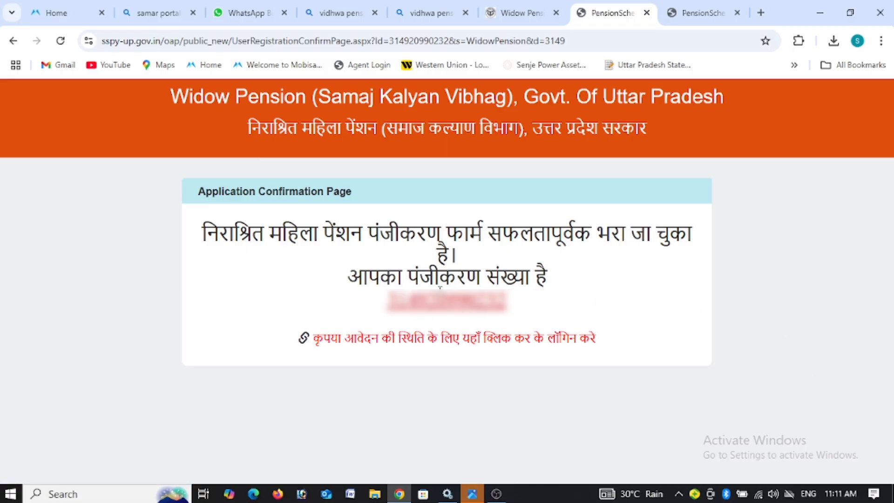
Step: Copy the registration number, verify it in Windows search, and open the registered-applicant login page
{"action": "left_click_drag", "start_coordinate": [386, 301], "coordinate": [493, 320]}
{"action": "left_click", "coordinate": [589, 299]}
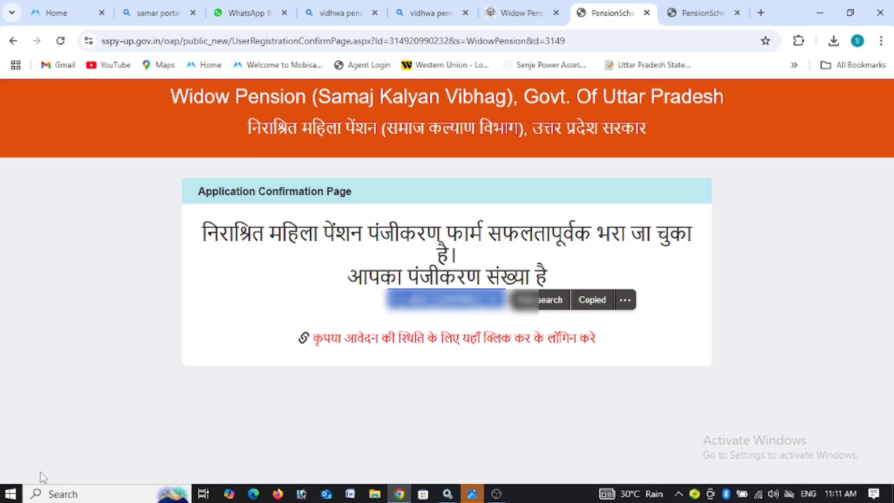
{"action": "left_click", "coordinate": [106, 494]}
{"action": "key", "text": "ctrl+v"}
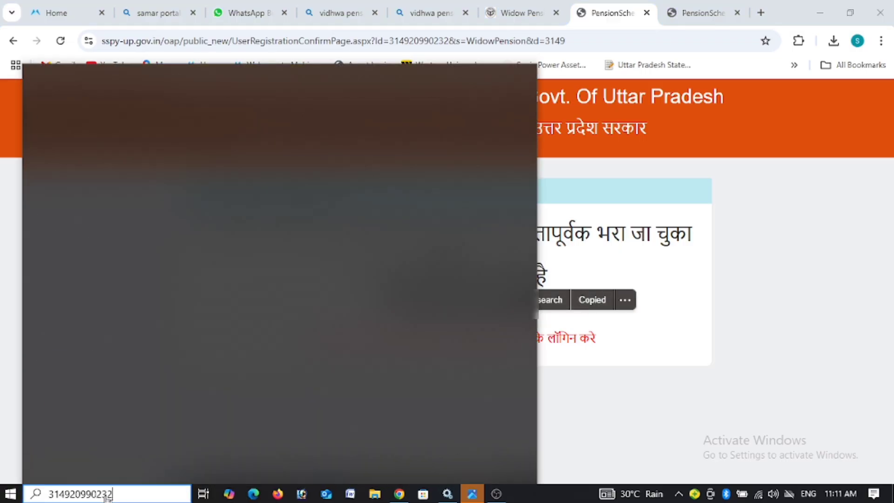
{"action": "left_click", "coordinate": [589, 373]}
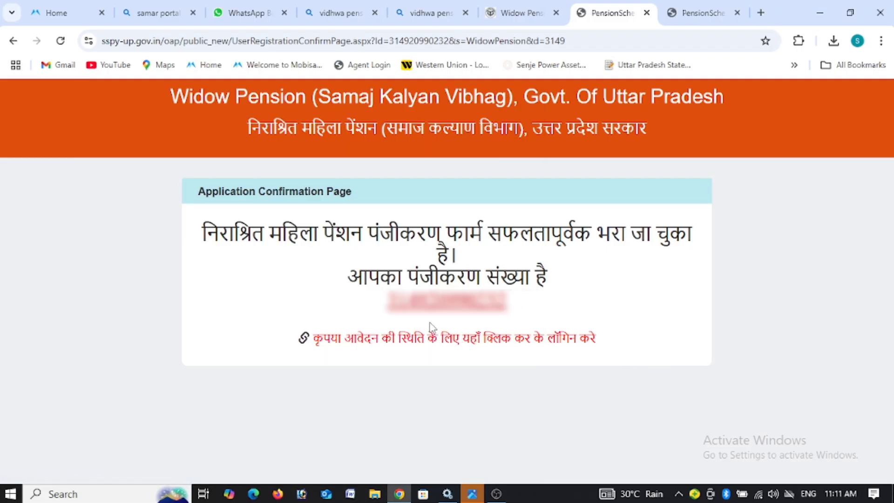
{"action": "left_click", "coordinate": [434, 341]}
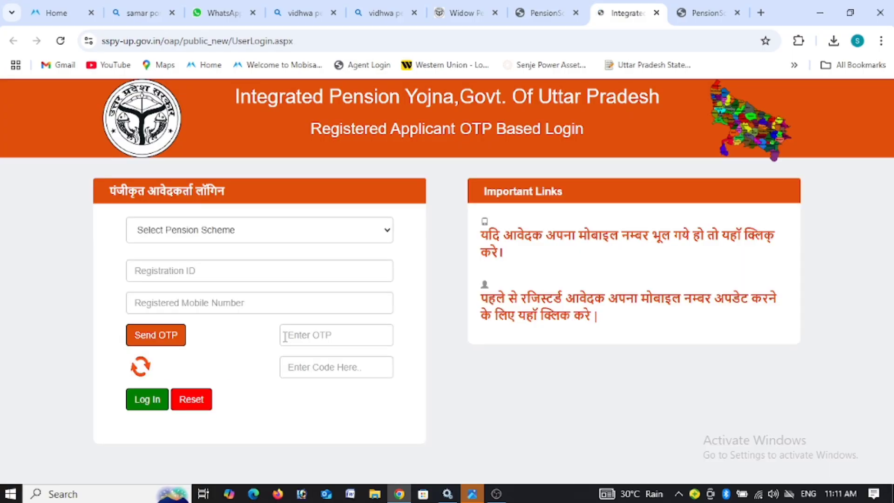
{"action": "left_click", "coordinate": [208, 237]}
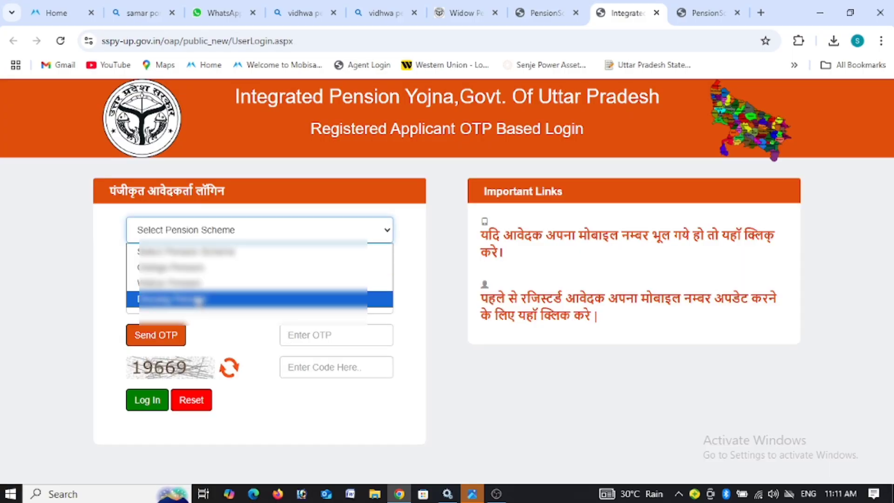
Step: Choose Widow Pension, paste the registration ID and enter the registered mobile number
{"action": "left_click", "coordinate": [196, 283]}
{"action": "left_click", "coordinate": [191, 274]}
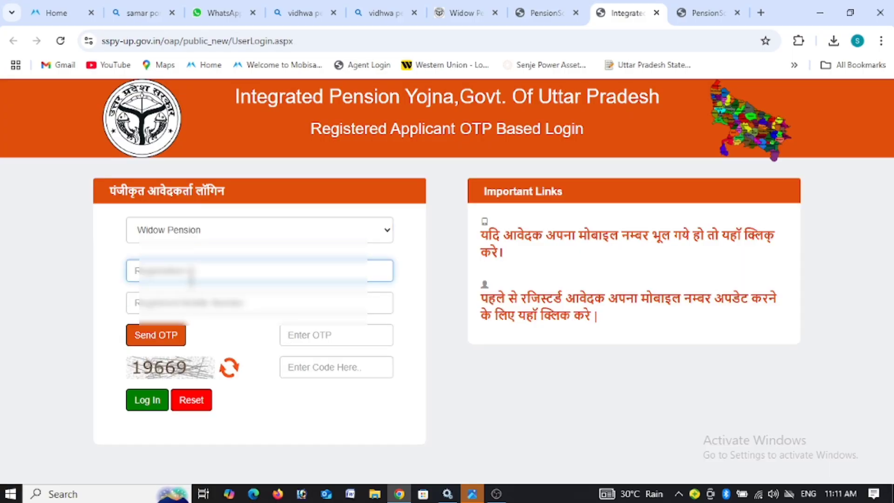
{"action": "key", "text": "ctrl+v"}
{"action": "left_click", "coordinate": [190, 294]}
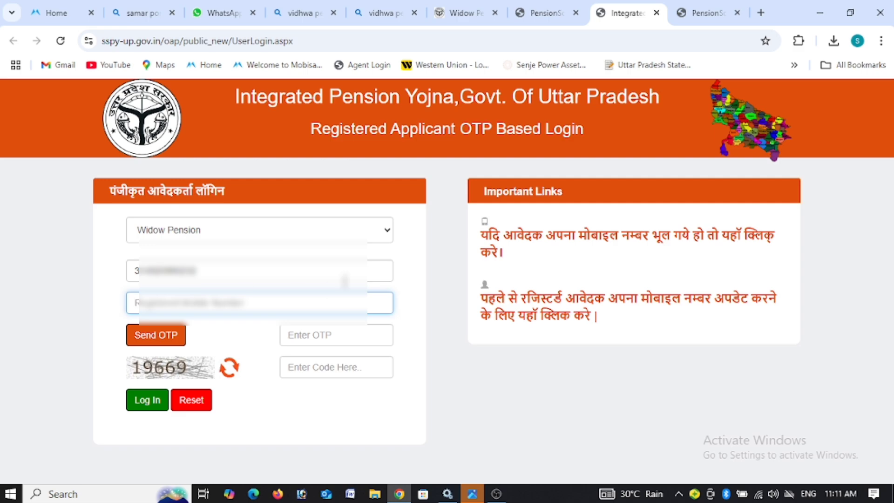
{"action": "type", "text": "8"}
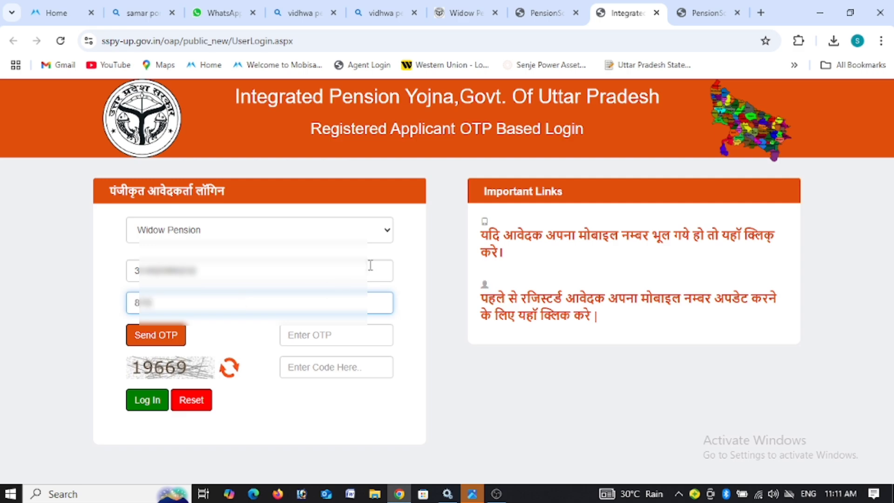
{"action": "type", "text": "00000000"}
{"action": "key", "text": "BackSpace"}
{"action": "key", "text": "BackSpace"}
{"action": "type", "text": "00"}
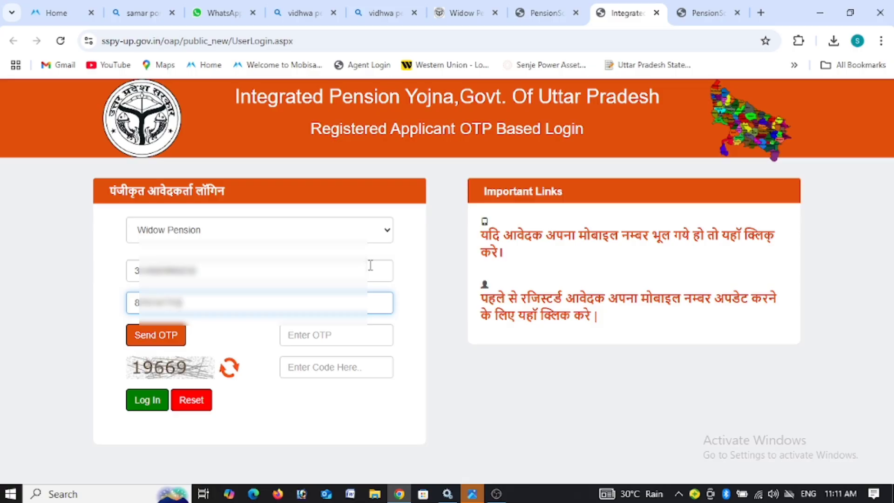
Step: Request an OTP, fill in the captcha code and the received OTP, and log in
{"action": "left_click", "coordinate": [156, 335]}
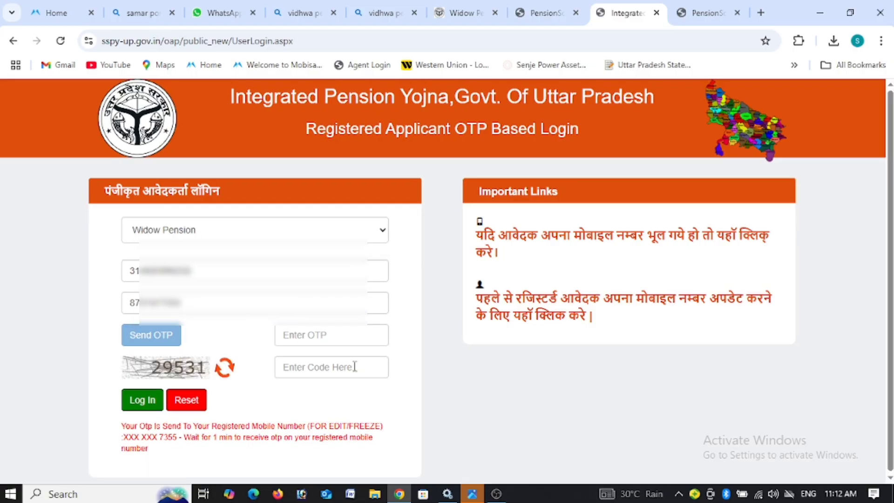
{"action": "left_click", "coordinate": [365, 361]}
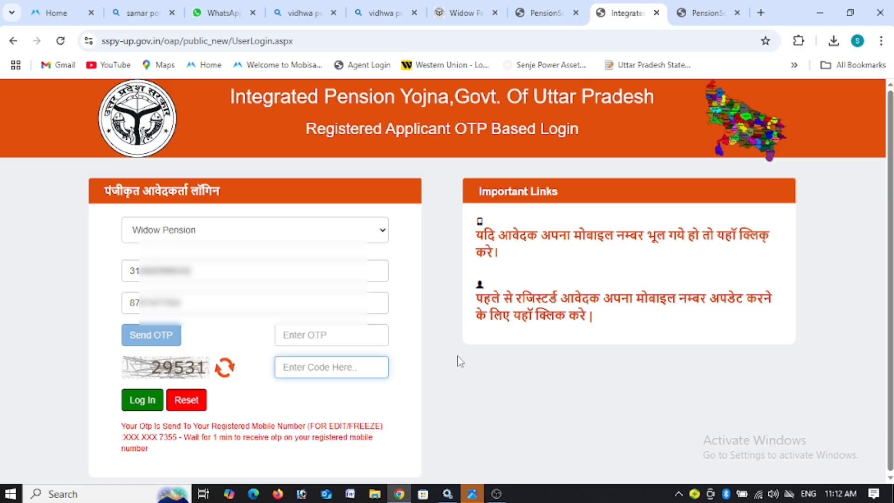
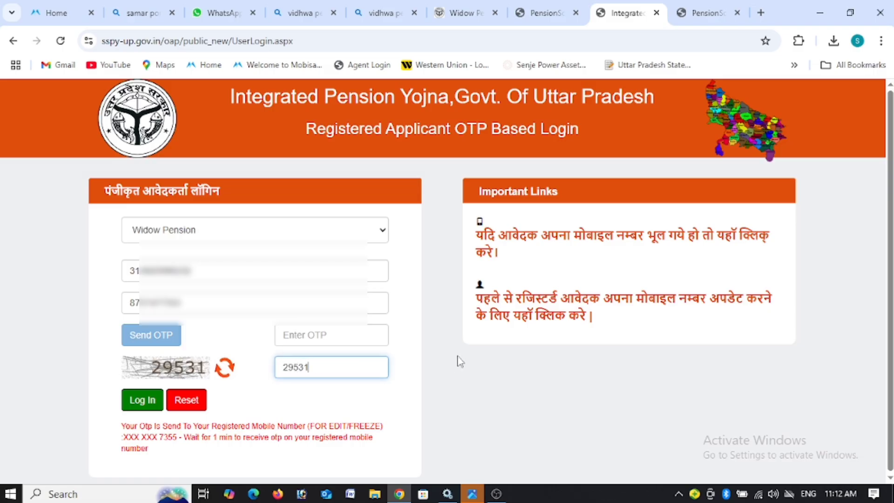
{"action": "left_click", "coordinate": [357, 336]}
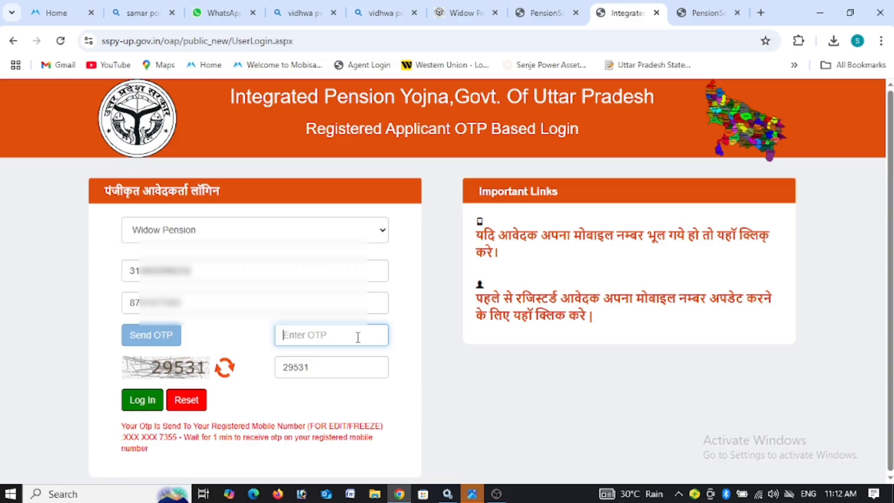
{"action": "left_click", "coordinate": [435, 369]}
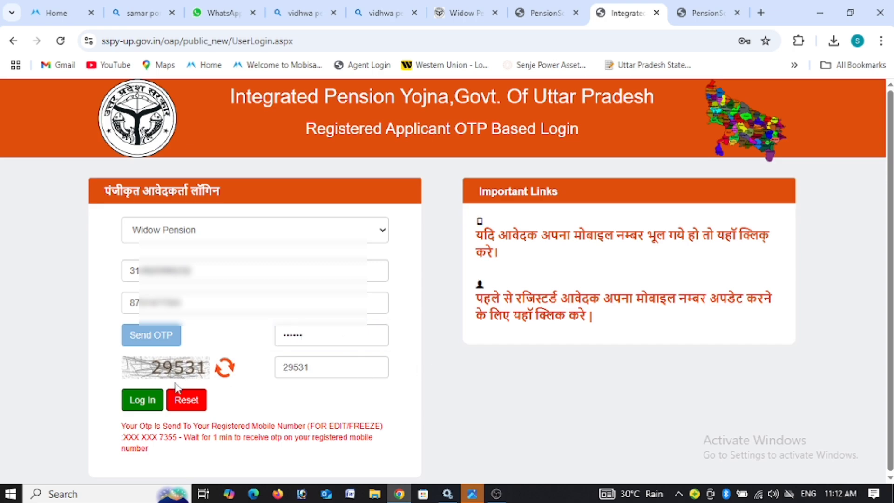
{"action": "left_click", "coordinate": [143, 400]}
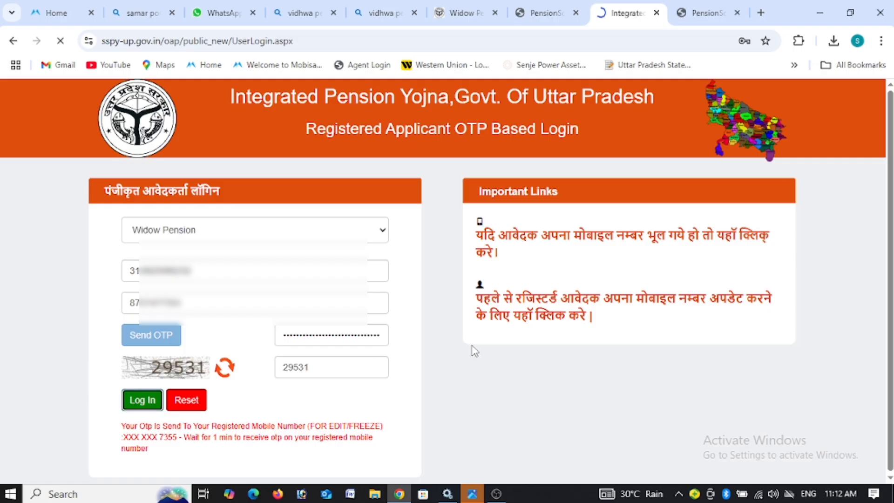
Step: Decline Chrome's password save and open the STEP-II application pending final lock
{"action": "scroll", "coordinate": [643, 356], "scroll_direction": "down", "scroll_amount": 3}
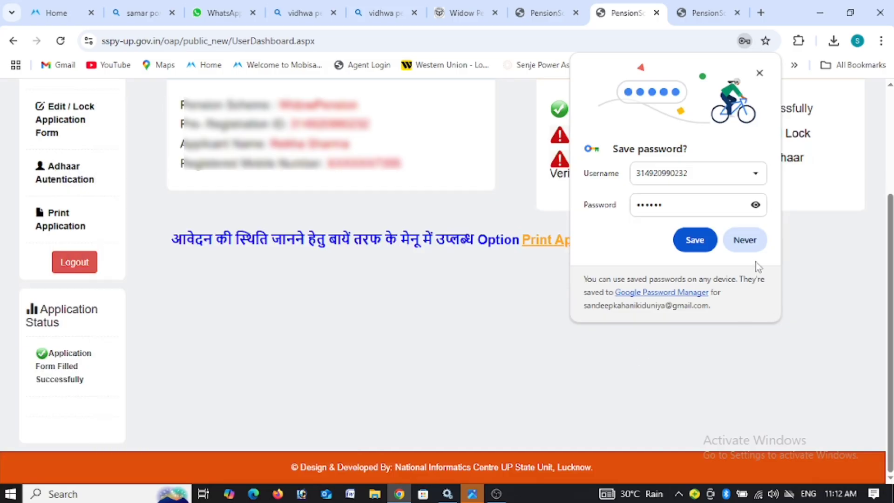
{"action": "left_click", "coordinate": [745, 240]}
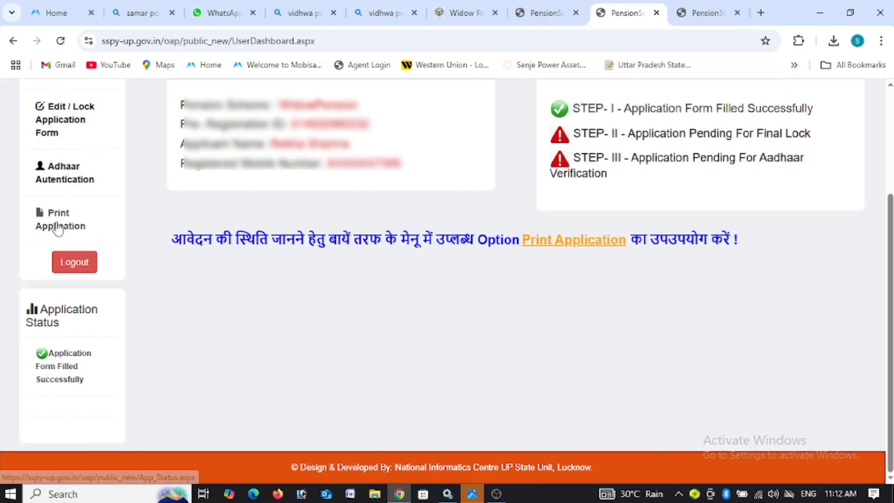
{"action": "left_click", "coordinate": [706, 138]}
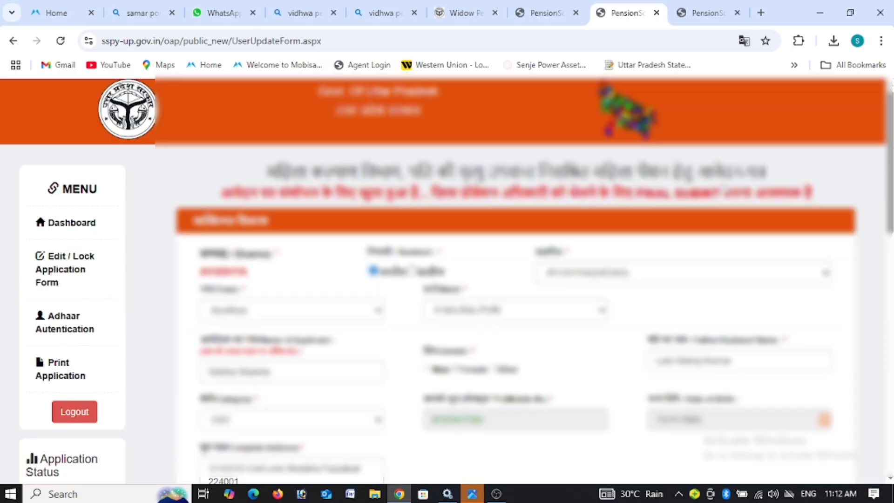
Step: On the edit form, enter the captcha code and tick the declaration agreement
{"action": "scroll", "coordinate": [512, 279], "scroll_direction": "down", "scroll_amount": 3}
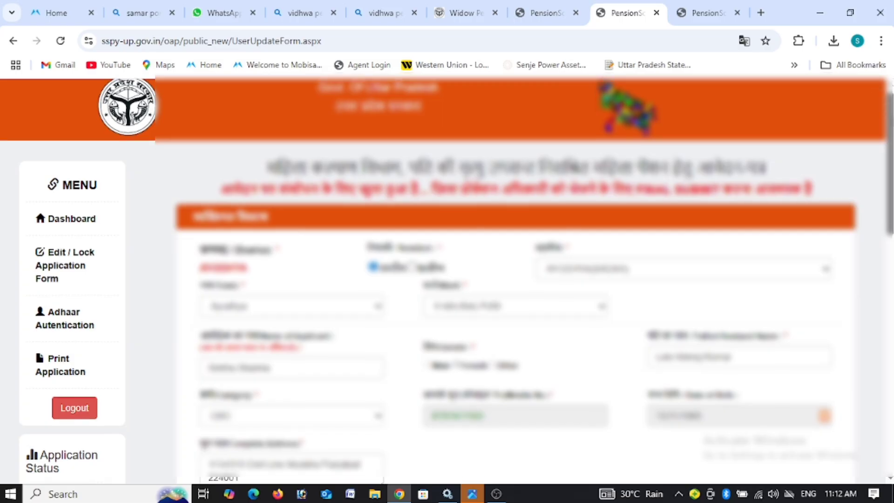
{"action": "scroll", "coordinate": [891, 247], "scroll_direction": "down", "scroll_amount": 5}
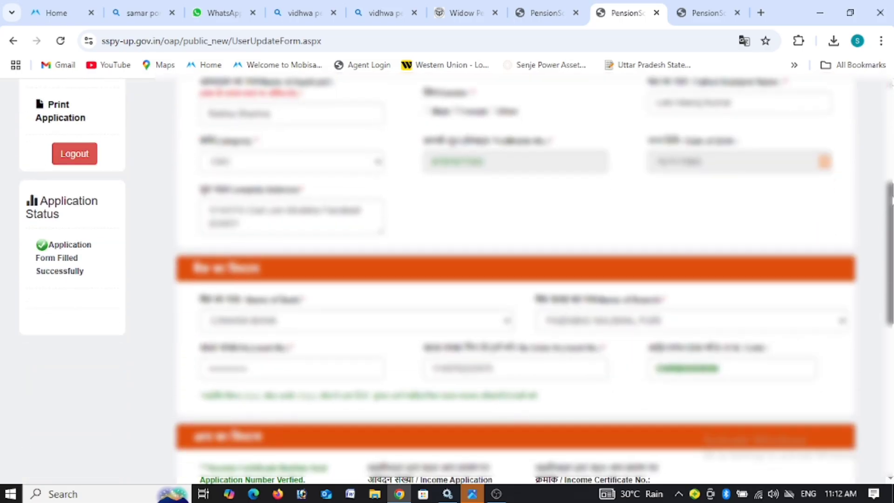
{"action": "scroll", "coordinate": [891, 246], "scroll_direction": "down", "scroll_amount": 6}
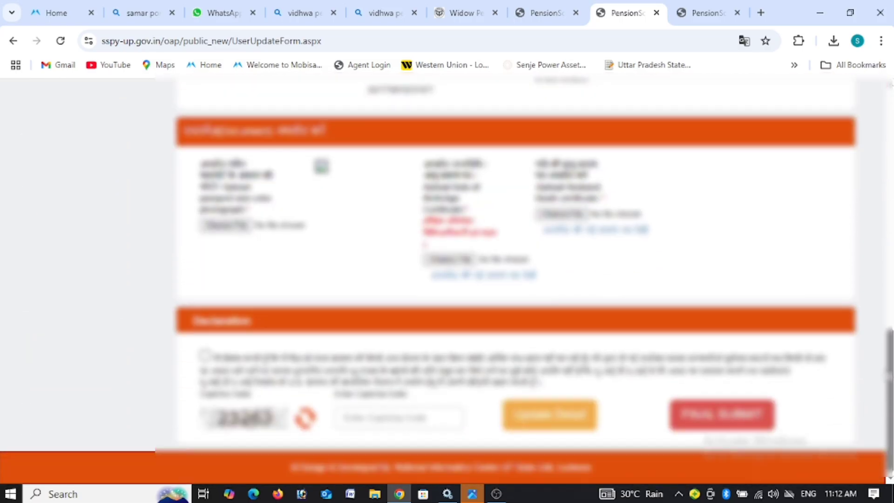
{"action": "left_click", "coordinate": [385, 423]}
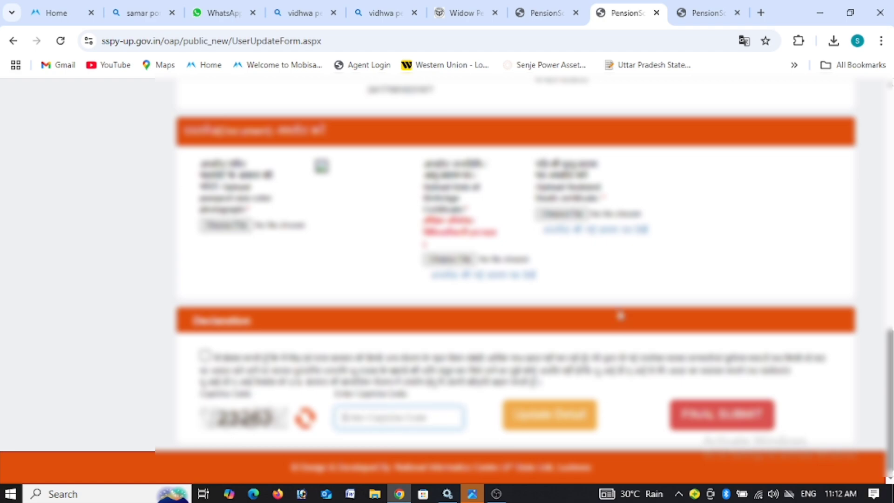
{"action": "type", "text": "2326"}
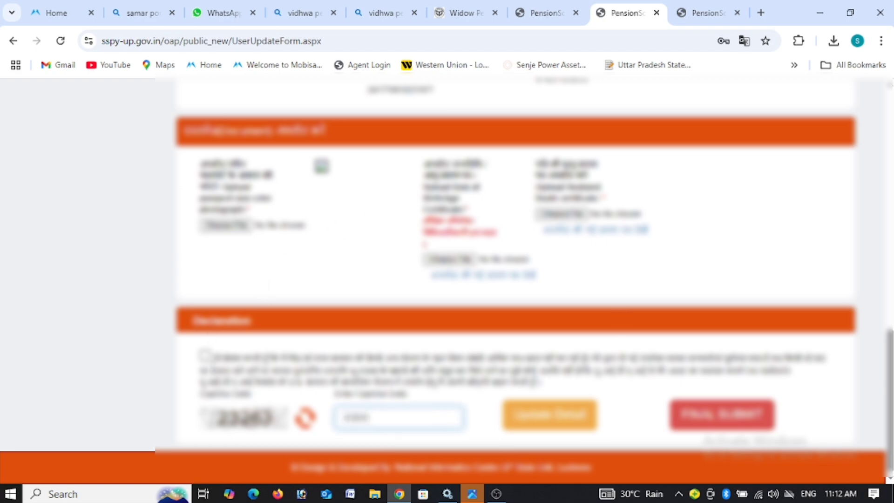
{"action": "left_click", "coordinate": [204, 356]}
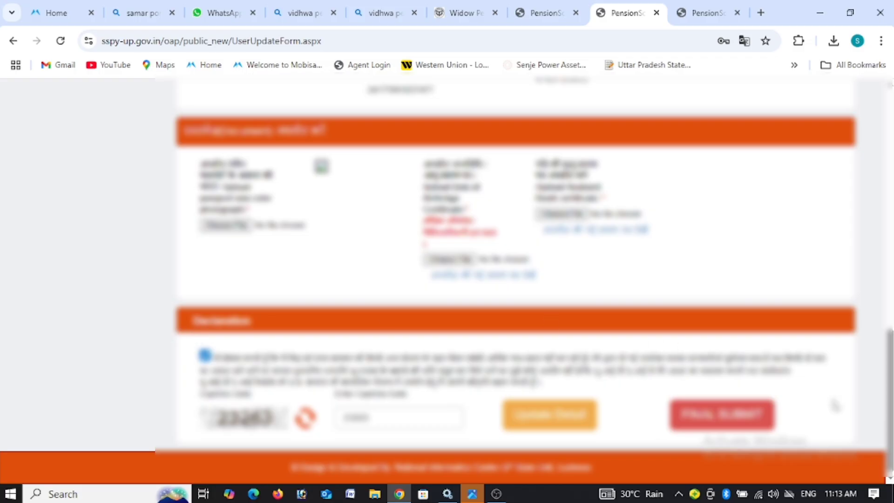
{"action": "left_click_drag", "start_coordinate": [889, 398], "coordinate": [881, 433]}
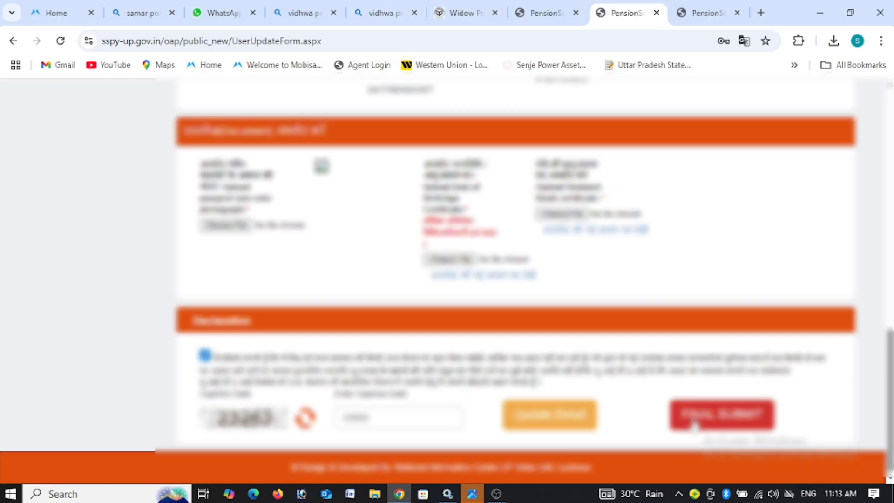
{"action": "left_click_drag", "start_coordinate": [889, 383], "coordinate": [889, 254]}
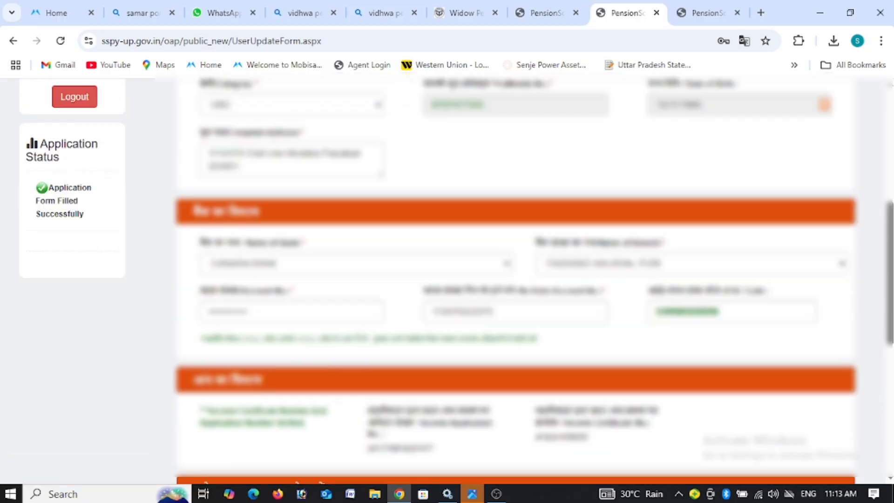
{"action": "scroll", "coordinate": [516, 279], "scroll_direction": "up", "scroll_amount": 2}
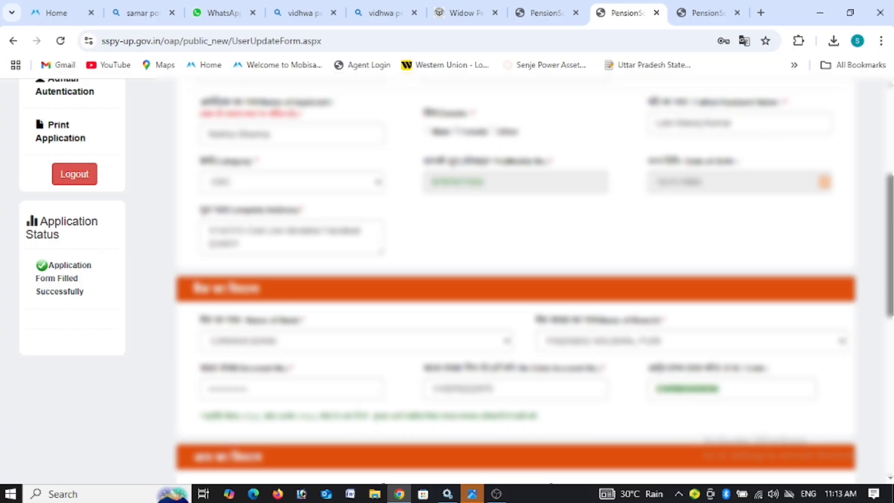
{"action": "scroll", "coordinate": [516, 279], "scroll_direction": "down", "scroll_amount": 10}
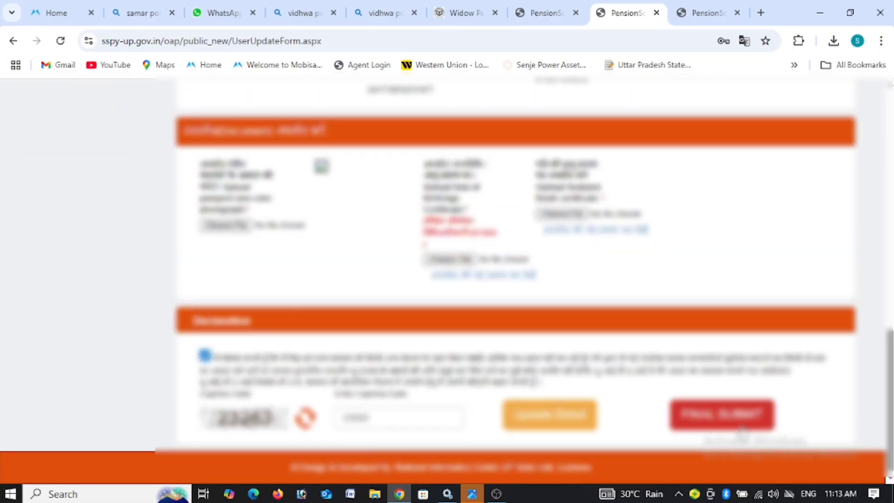
Step: Final-submit the application, confirm and acknowledge the alerts, then go to Aadhaar authentication
{"action": "left_click", "coordinate": [722, 414]}
{"action": "left_click", "coordinate": [504, 138]}
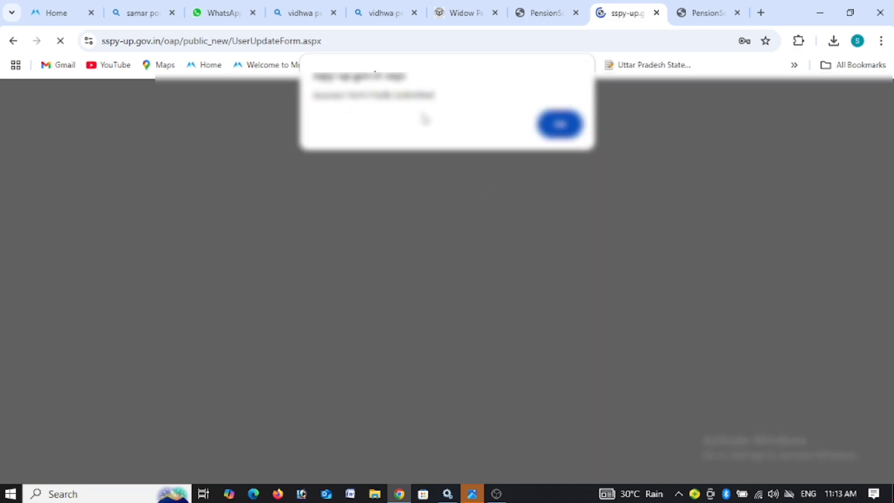
{"action": "left_click", "coordinate": [553, 132]}
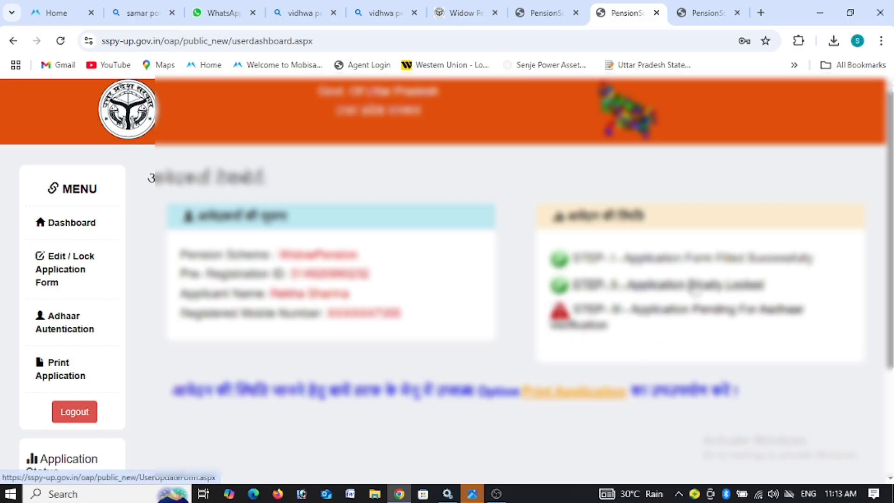
{"action": "left_click", "coordinate": [619, 312]}
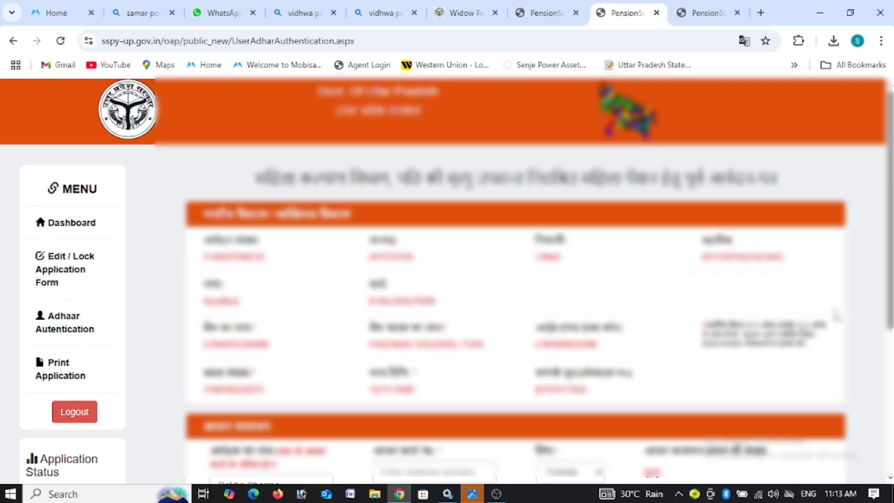
Step: Enter the applicant's Aadhaar number, tick the consent declaration and fill in the captcha
{"action": "scroll", "coordinate": [387, 303], "scroll_direction": "down", "scroll_amount": 4}
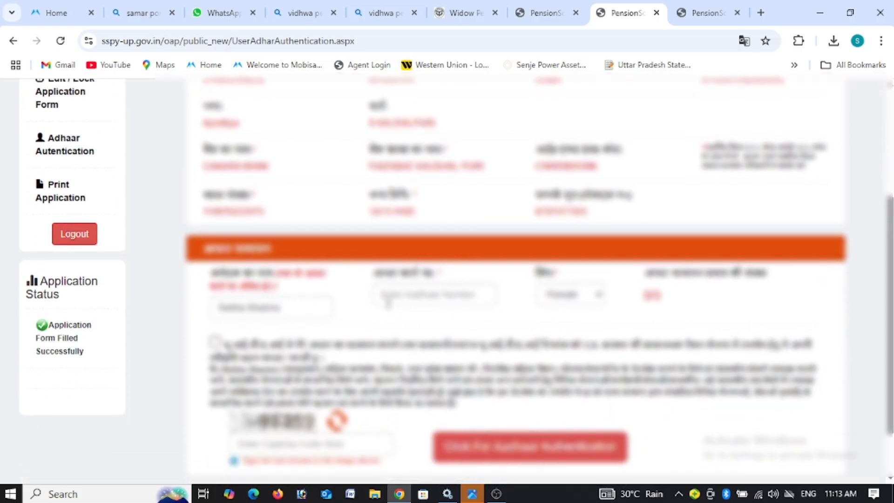
{"action": "left_click", "coordinate": [388, 302]}
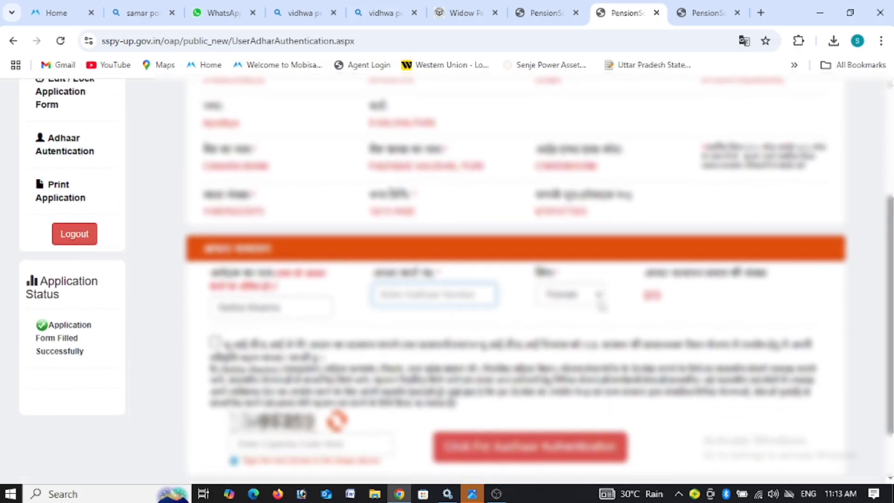
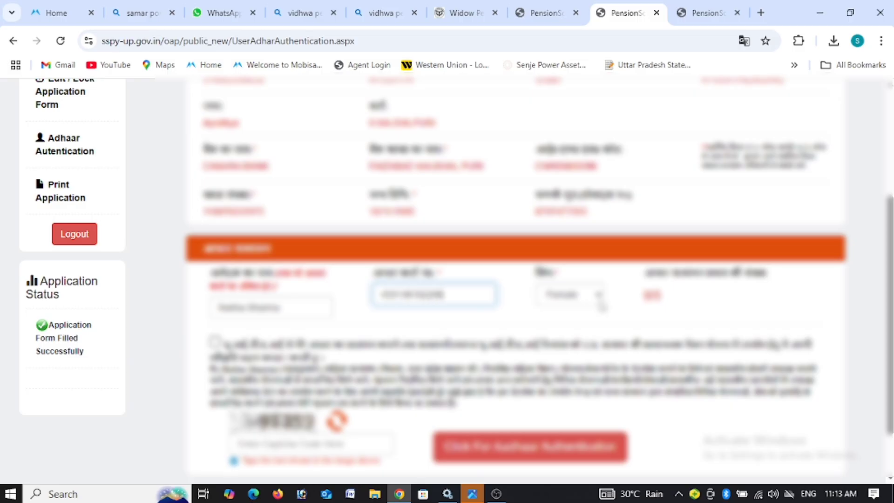
{"action": "left_click", "coordinate": [215, 343]}
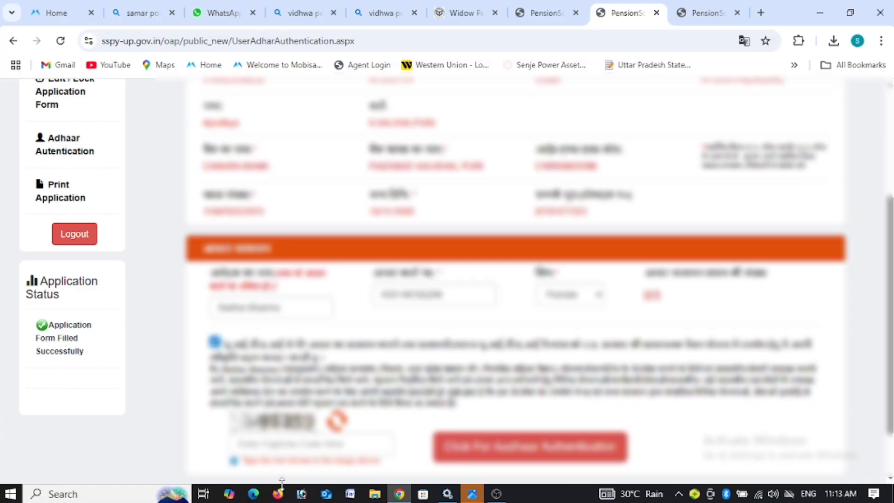
{"action": "left_click", "coordinate": [270, 447]}
{"action": "type", "text": "3"}
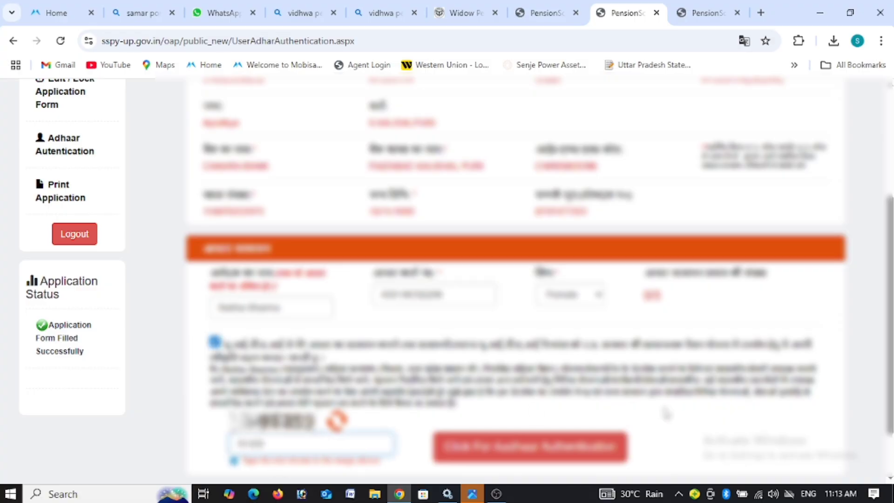
Step: Run Aadhaar authentication, confirm both alerts, and proceed to the dashboard once it succeeds
{"action": "left_click", "coordinate": [585, 450]}
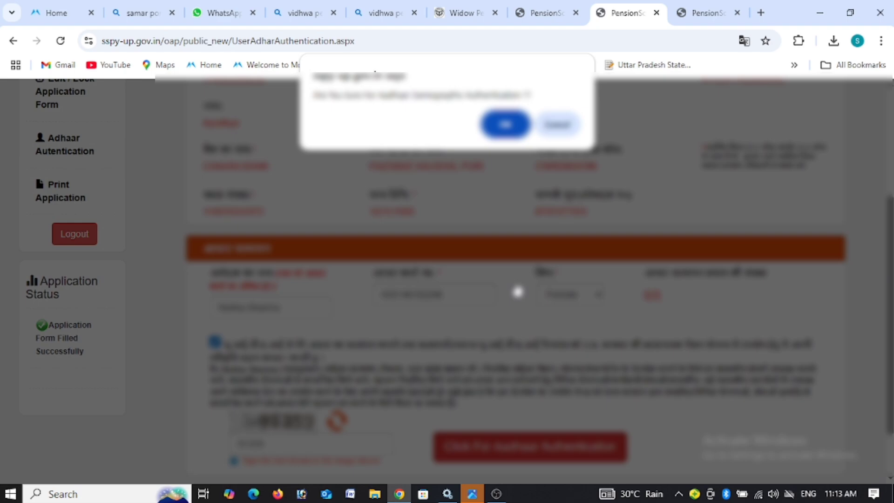
{"action": "left_click", "coordinate": [504, 124]}
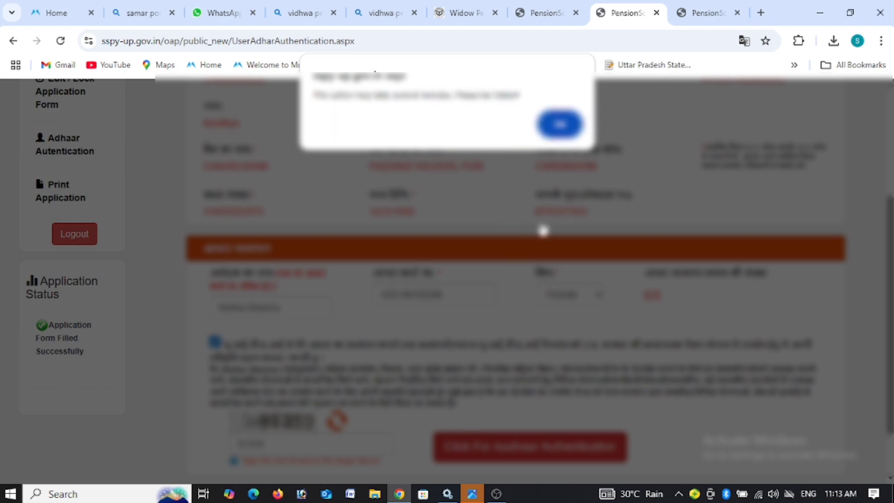
{"action": "left_click", "coordinate": [560, 124]}
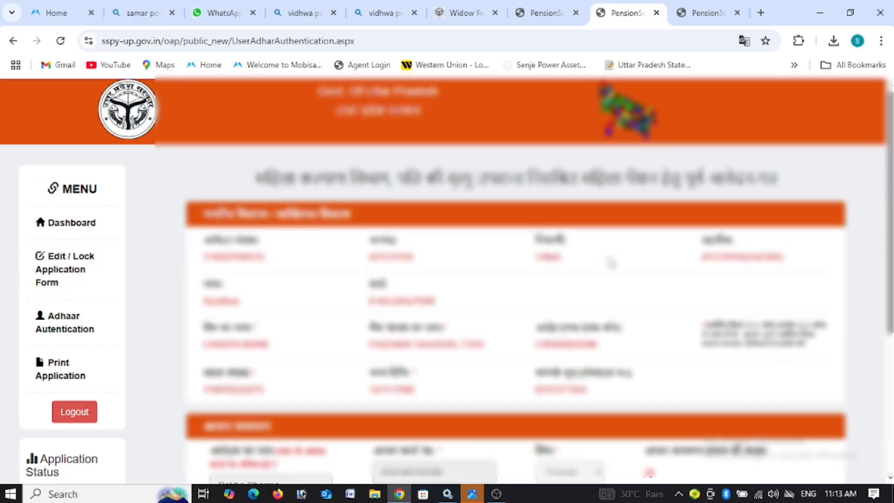
{"action": "scroll", "coordinate": [216, 362], "scroll_direction": "down", "scroll_amount": 5}
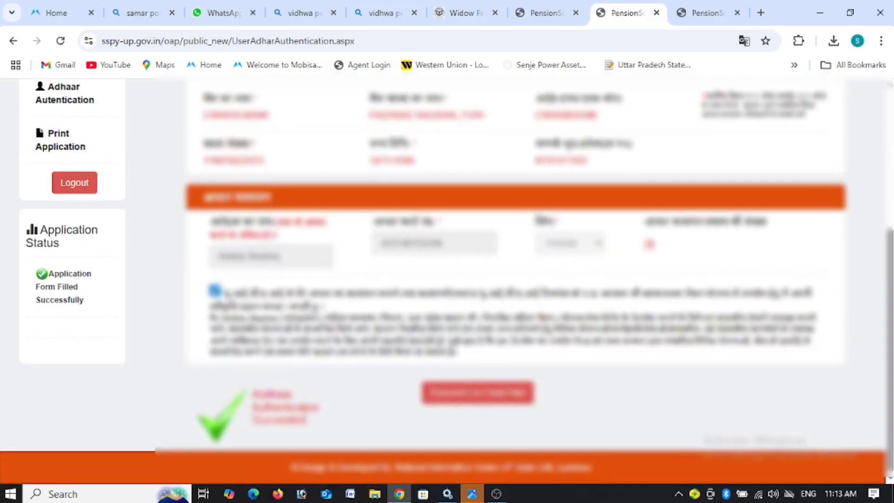
{"action": "left_click_drag", "start_coordinate": [167, 386], "coordinate": [354, 437]}
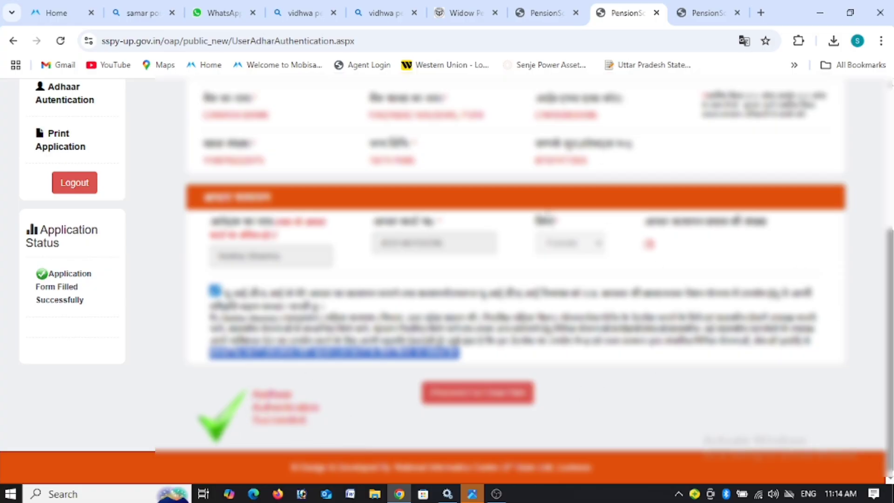
{"action": "left_click", "coordinate": [486, 398]}
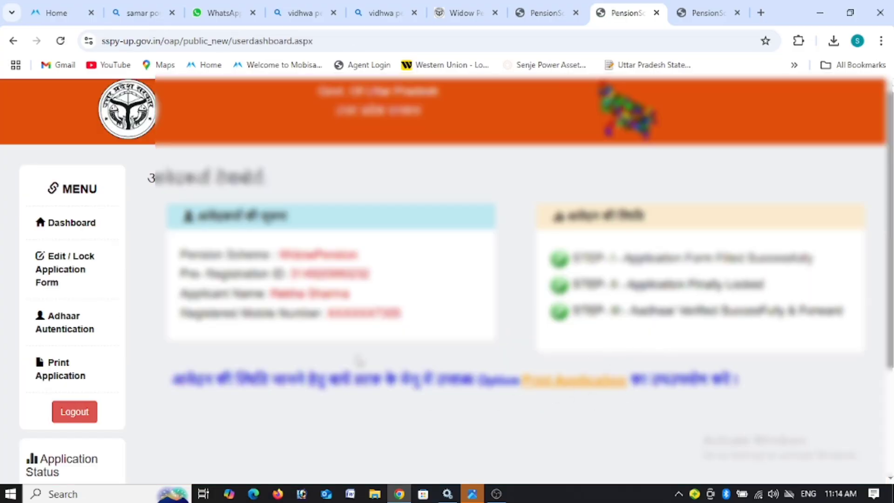
Step: Choose Print Application from the dashboard sidebar to open it in a new tab
{"action": "left_click", "coordinate": [65, 366]}
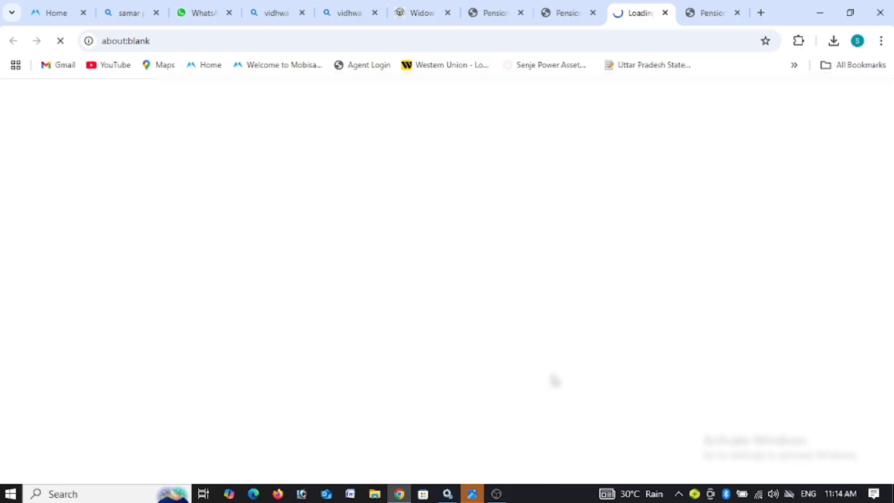
Step: Use the print icon on the App_Status page to open the printable status copy
{"action": "scroll", "coordinate": [537, 364], "scroll_direction": "down", "scroll_amount": 2}
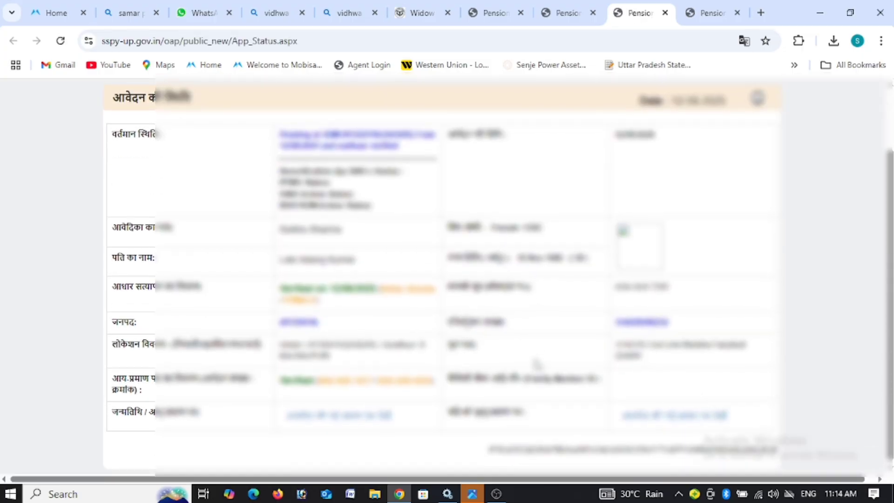
{"action": "scroll", "coordinate": [537, 365], "scroll_direction": "up", "scroll_amount": 2}
{"action": "left_click", "coordinate": [758, 176]}
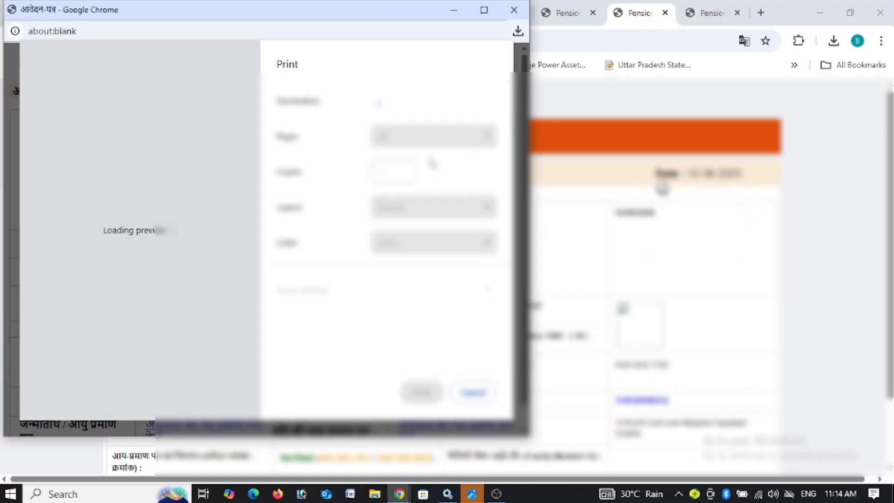
Step: Print the status page to the HP printer with the chosen copies, then close the popup
{"action": "left_click", "coordinate": [432, 101]}
{"action": "left_click", "coordinate": [438, 139]}
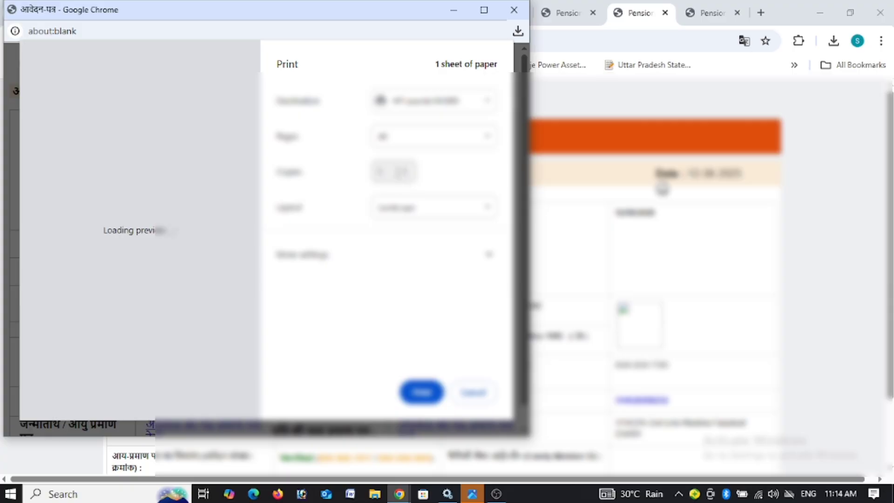
{"action": "left_click", "coordinate": [406, 170]}
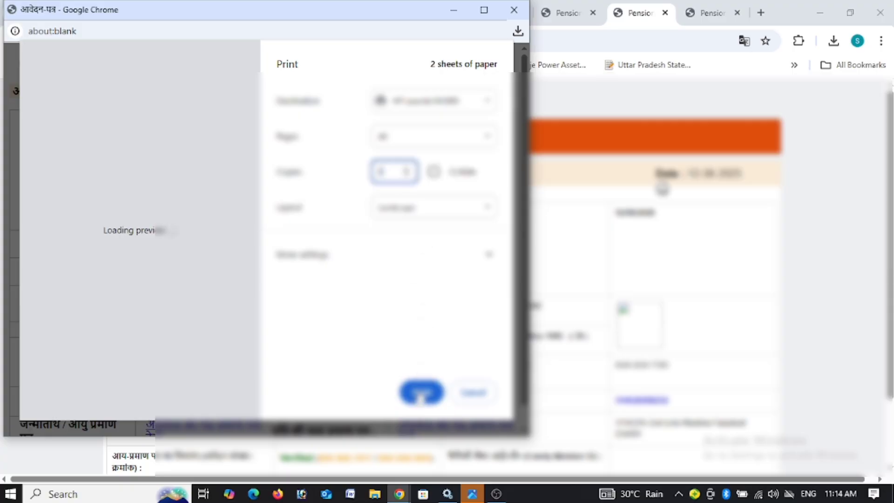
{"action": "left_click", "coordinate": [421, 392]}
{"action": "scroll", "coordinate": [580, 367], "scroll_direction": "down", "scroll_amount": 1}
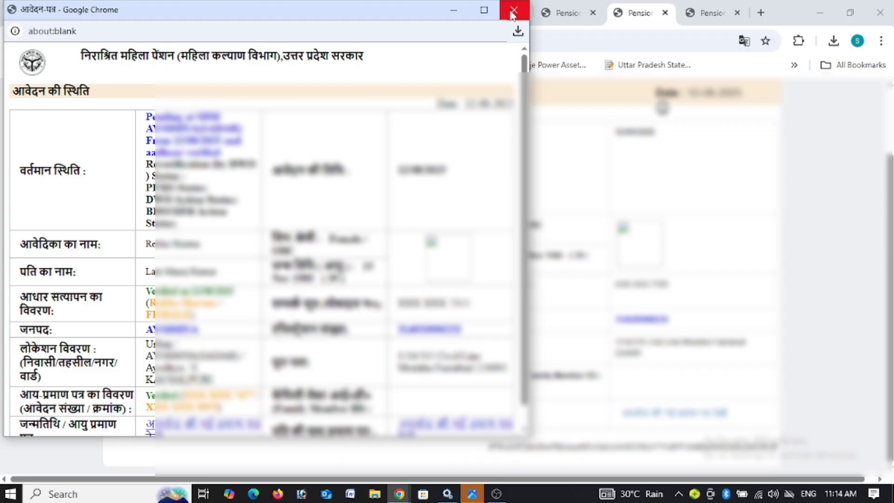
{"action": "left_click", "coordinate": [513, 14]}
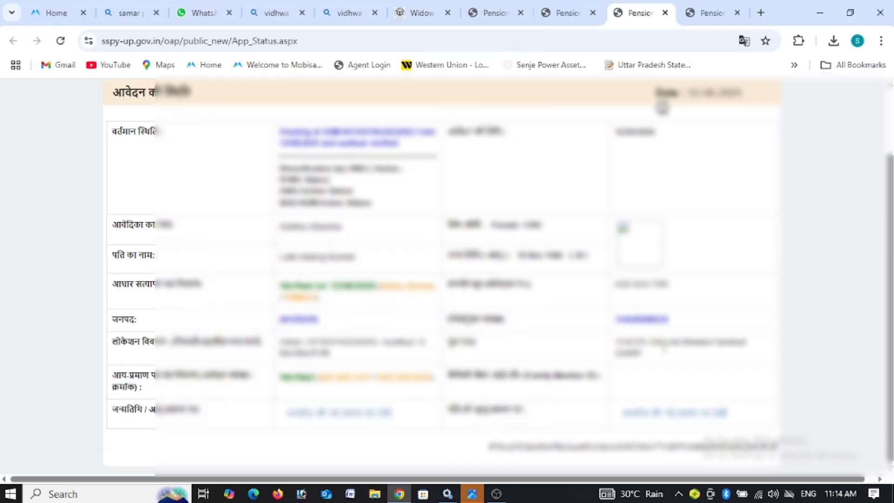
{"action": "scroll", "coordinate": [663, 347], "scroll_direction": "up", "scroll_amount": 2}
{"action": "scroll", "coordinate": [663, 347], "scroll_direction": "down", "scroll_amount": 2}
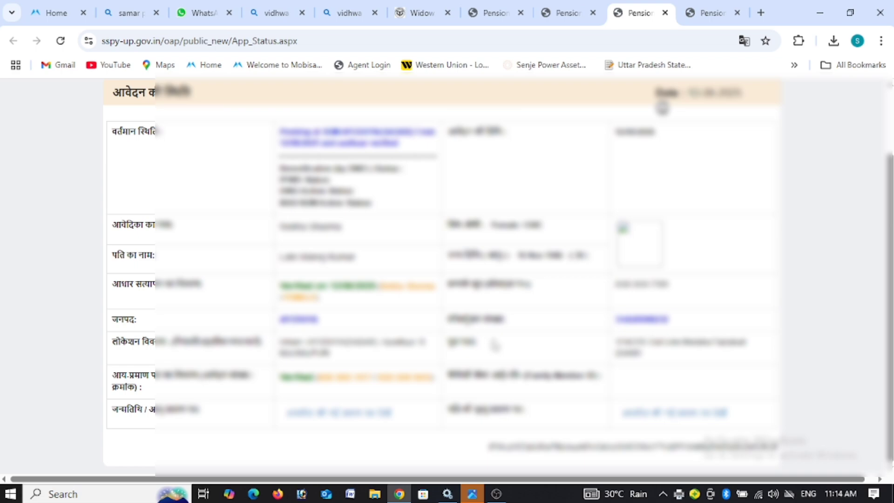
{"action": "left_click", "coordinate": [496, 494]}
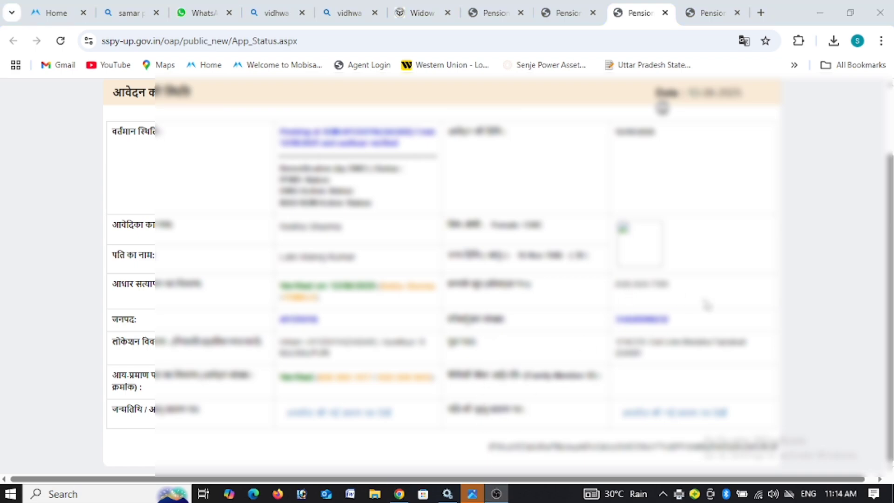